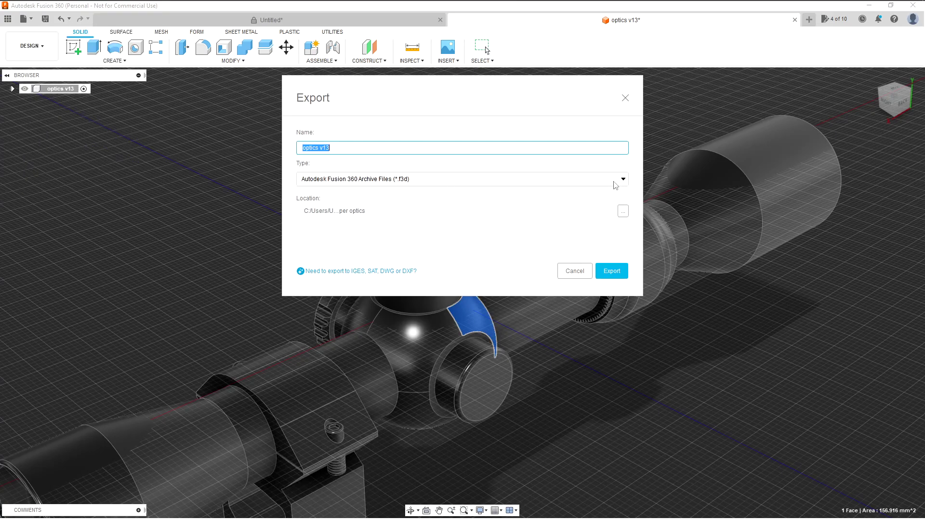
Set the optics v13 export type to STEP Files (*.stp *.step).
{"action": "left_click", "coordinate": [624, 180]}
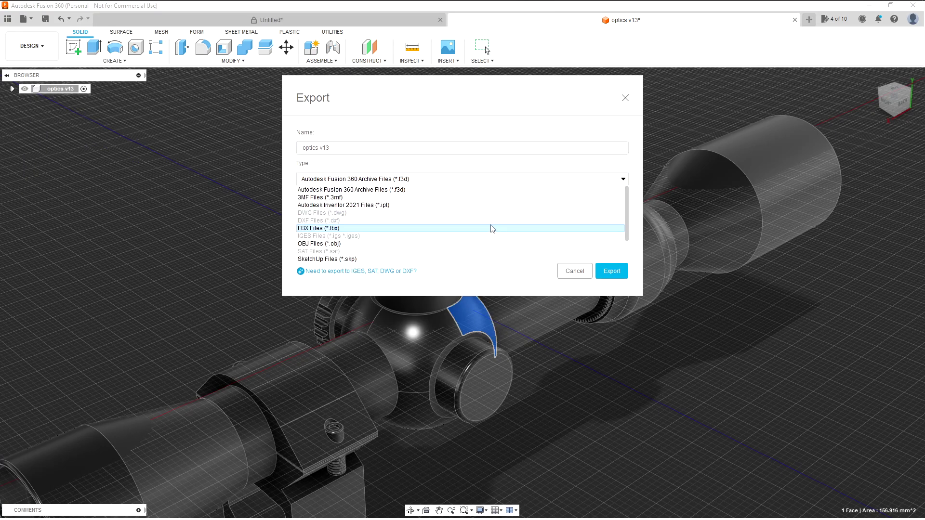
{"action": "scroll", "coordinate": [353, 222], "scroll_direction": "down", "scroll_amount": 2}
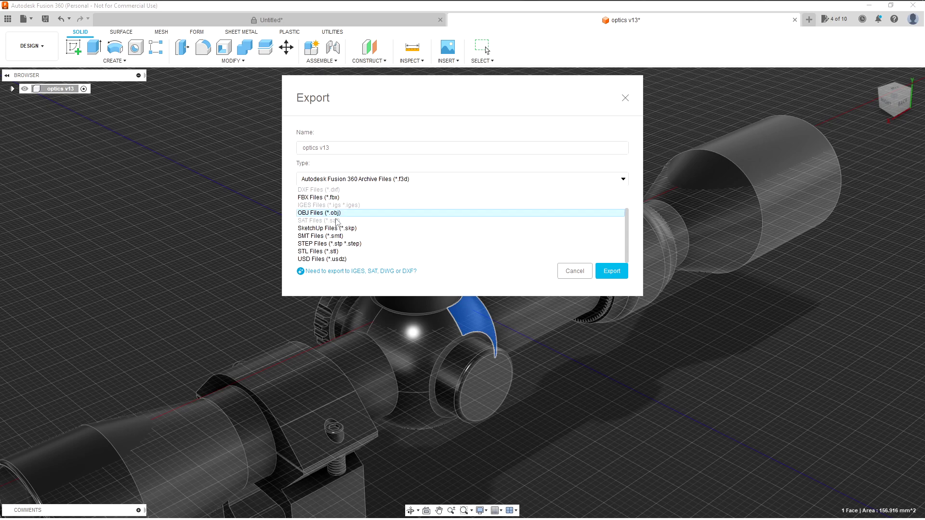
{"action": "scroll", "coordinate": [339, 226], "scroll_direction": "up", "scroll_amount": 2}
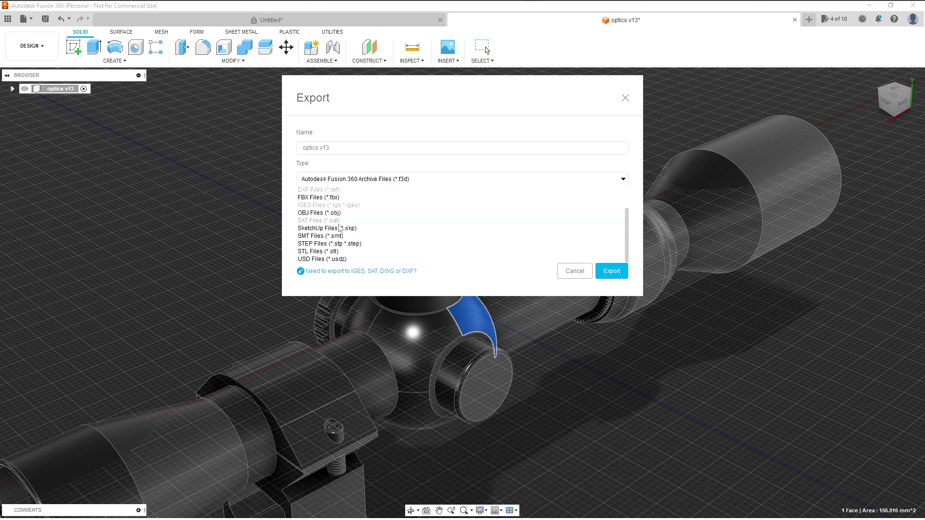
{"action": "scroll", "coordinate": [341, 228], "scroll_direction": "down", "scroll_amount": 2}
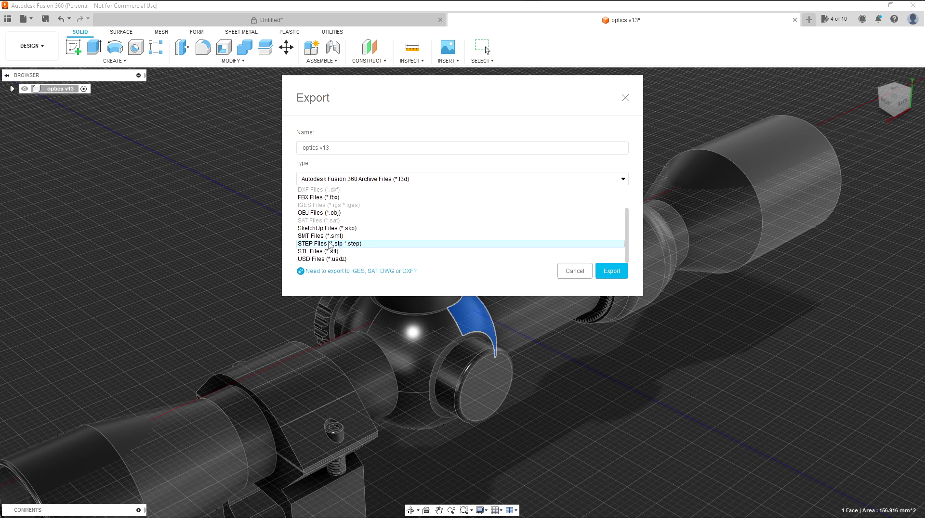
{"action": "left_click", "coordinate": [329, 244]}
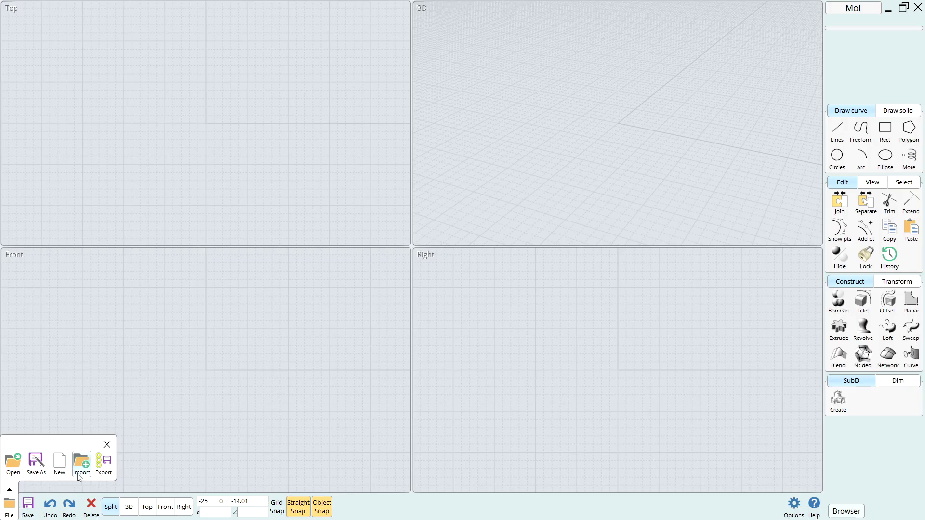
Import the sniper scope model, orbit and pan around it, then cancel Save As.
{"action": "left_click", "coordinate": [14, 462]}
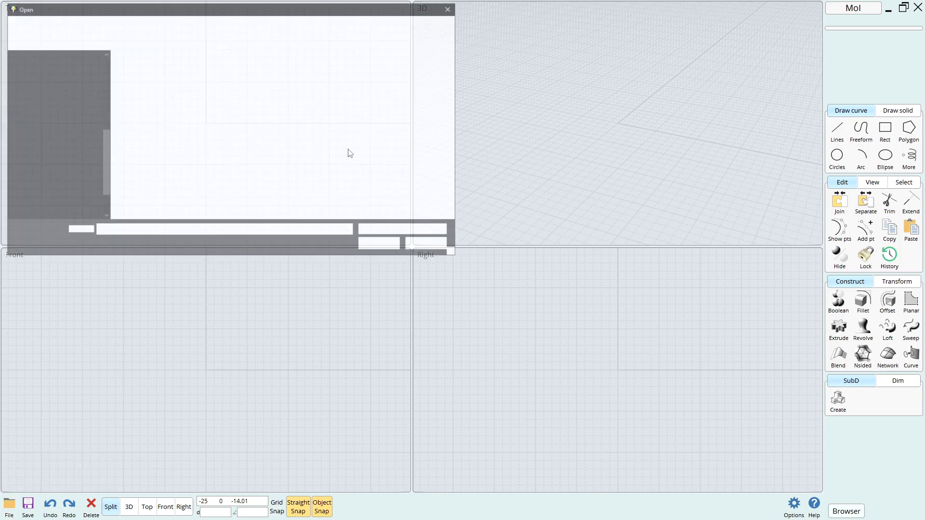
{"action": "scroll", "coordinate": [236, 255], "scroll_direction": "up", "scroll_amount": 10}
{"action": "scroll", "coordinate": [236, 254], "scroll_direction": "down", "scroll_amount": 10}
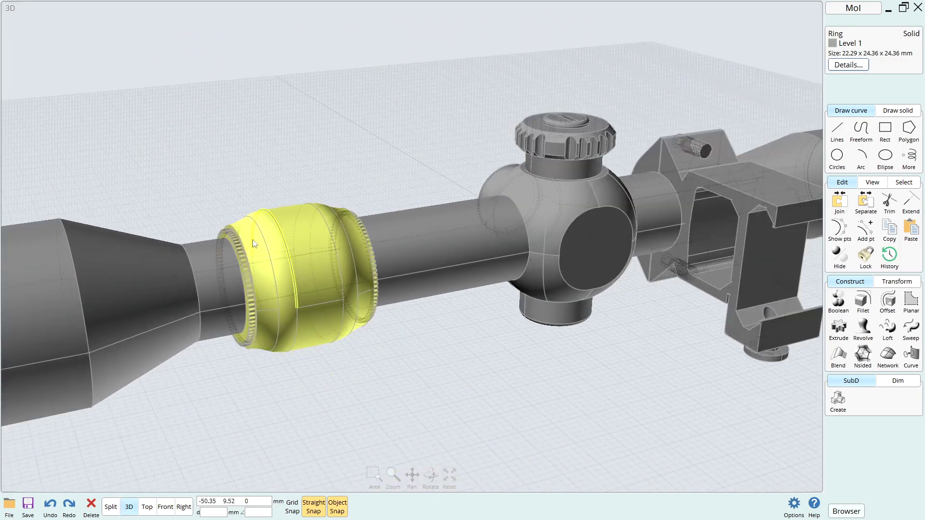
{"action": "scroll", "coordinate": [236, 254], "scroll_direction": "down", "scroll_amount": 5}
{"action": "right_click_drag", "start_coordinate": [236, 255], "coordinate": [337, 224]}
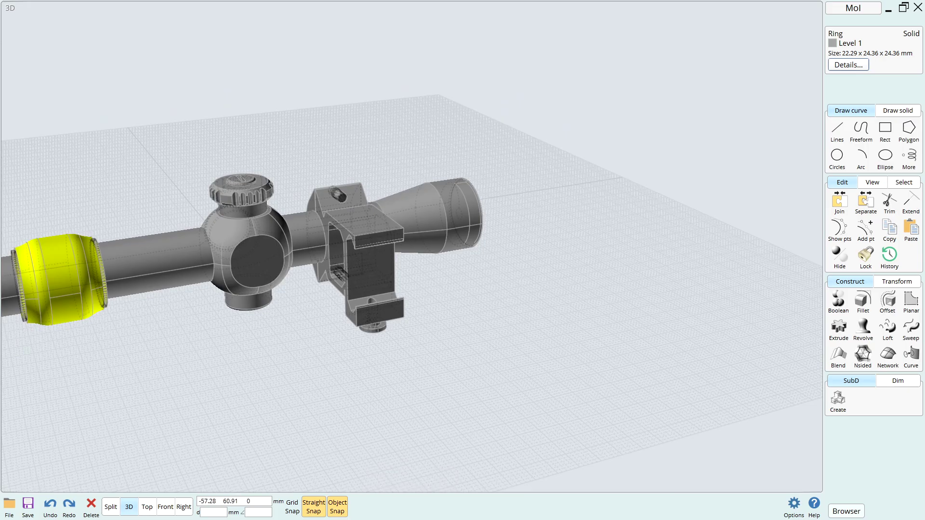
{"action": "middle_click_drag", "start_coordinate": [190, 171], "coordinate": [400, 154]}
{"action": "left_click", "coordinate": [30, 505]}
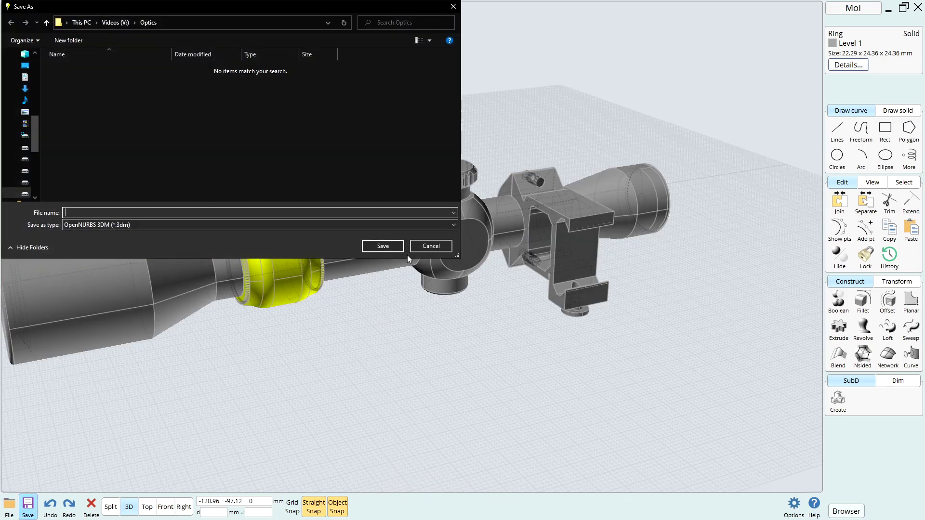
{"action": "key", "text": "Escape"}
Export the ring as FBX with meshing Angle 1, about 52,550 polygons.
{"action": "left_click", "coordinate": [10, 506]}
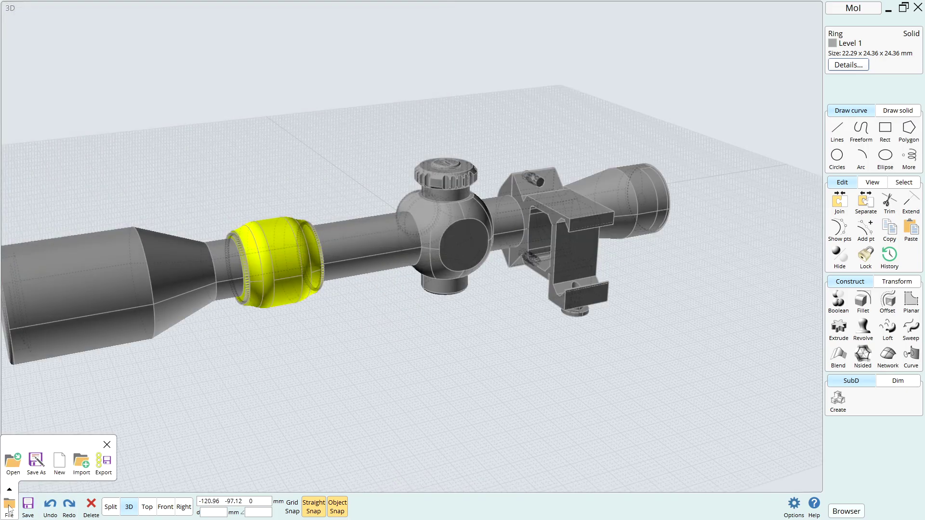
{"action": "left_click", "coordinate": [103, 467]}
{"action": "left_click", "coordinate": [304, 225]}
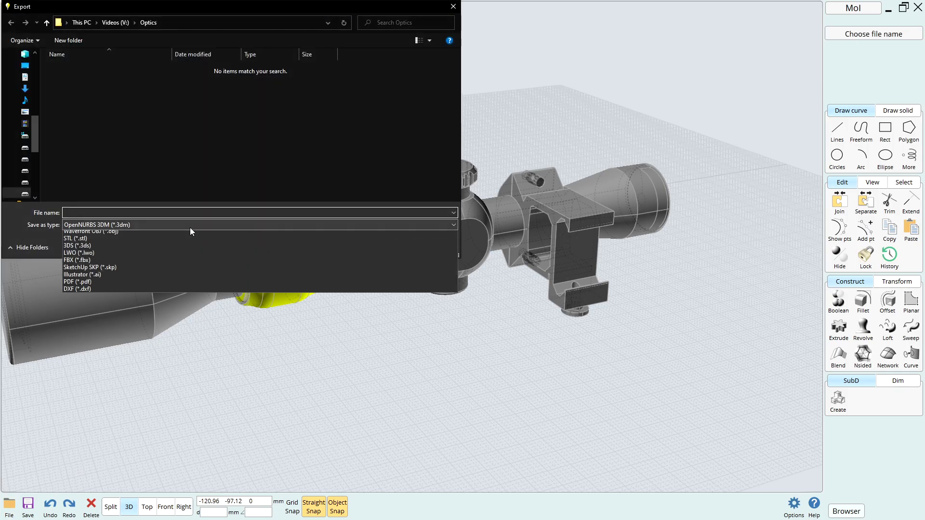
{"action": "left_click", "coordinate": [91, 299]}
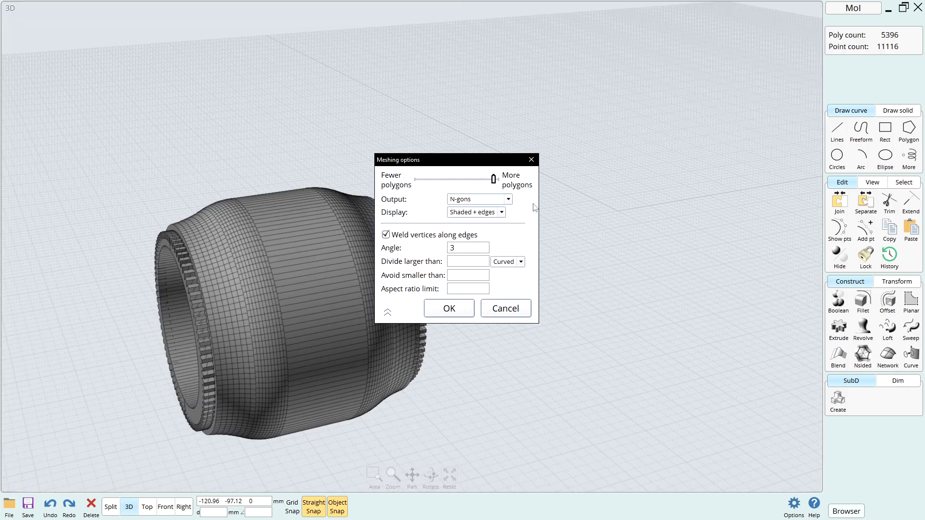
{"action": "left_click", "coordinate": [467, 248]}
{"action": "type", "text": "1"}
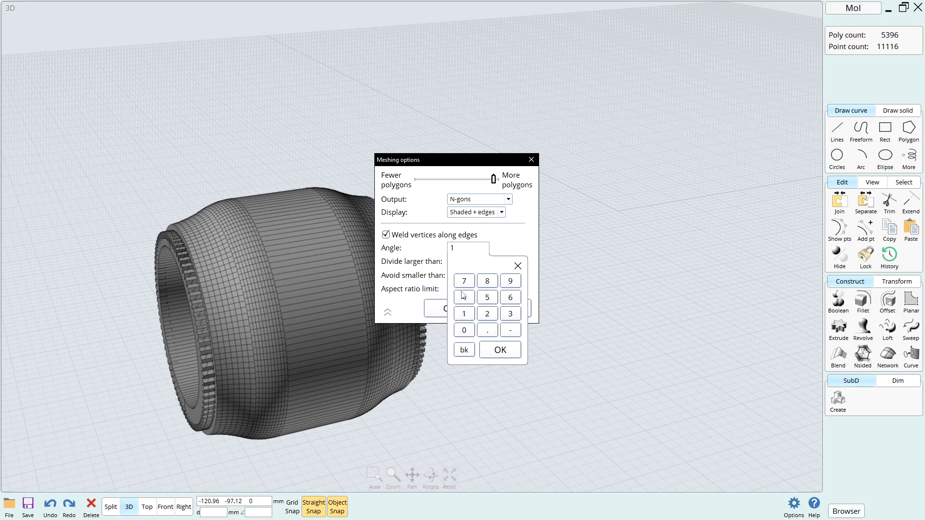
{"action": "left_click", "coordinate": [500, 350]}
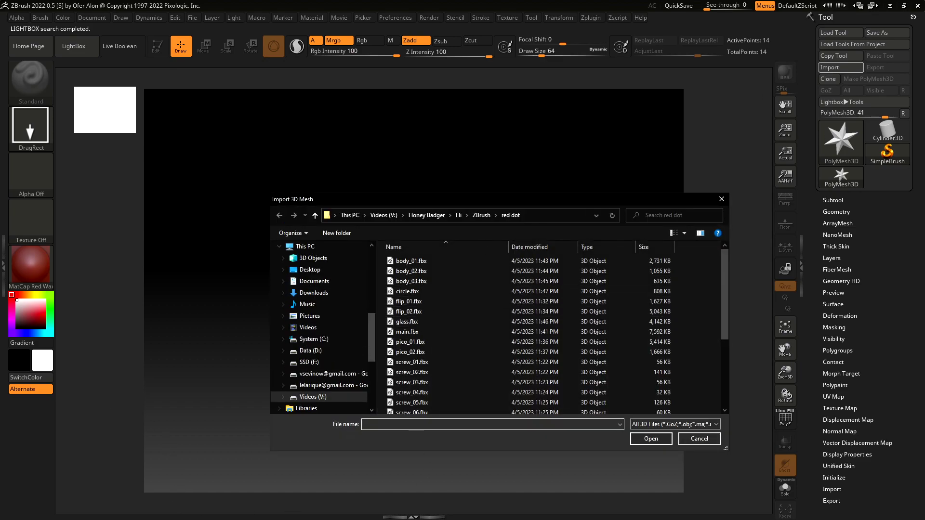
Load the ring via GoZ, dock Zplugin in the left tray and expand Decimation Master.
{"action": "key", "text": "Escape"}
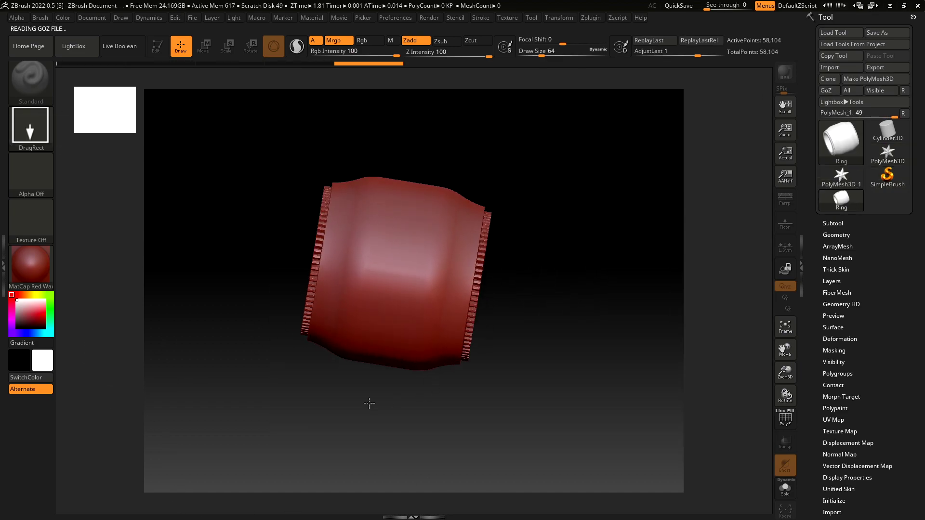
{"action": "left_click", "coordinate": [590, 18]}
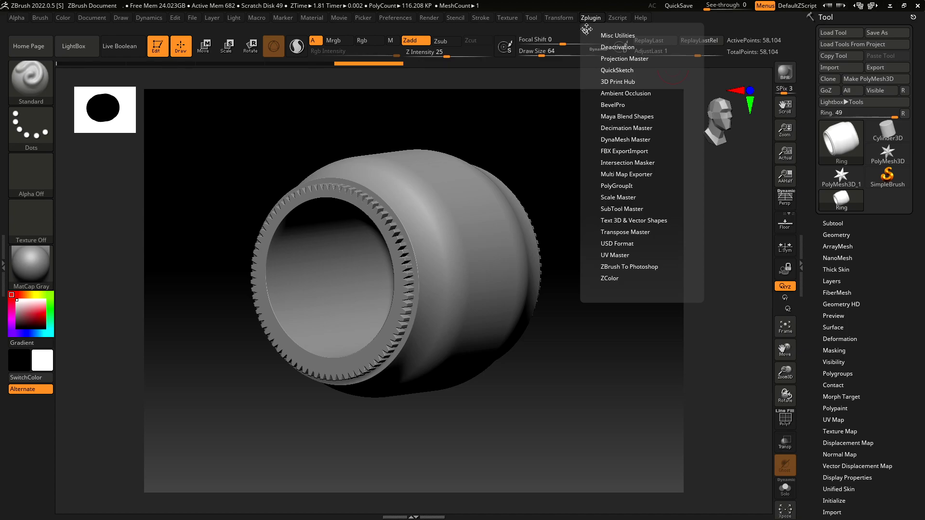
{"action": "left_click_drag", "start_coordinate": [587, 29], "coordinate": [30, 120]}
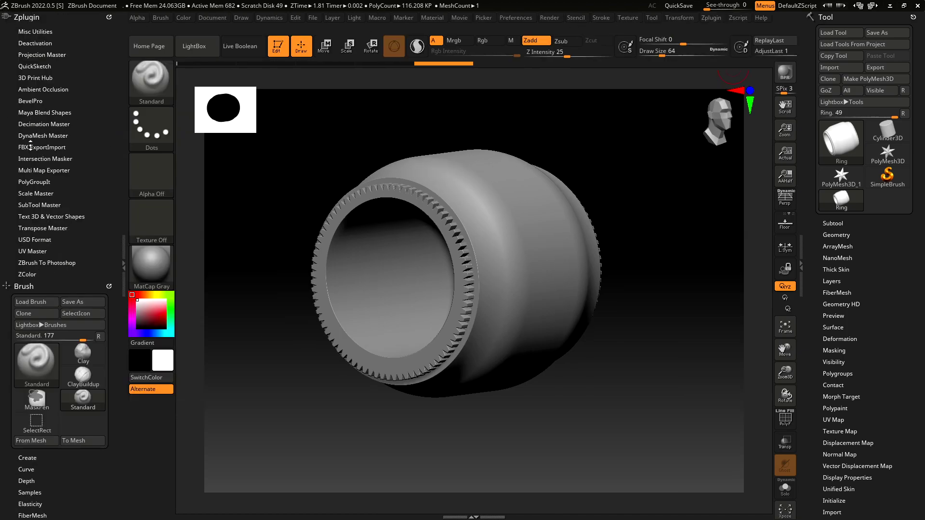
{"action": "left_click", "coordinate": [31, 124]}
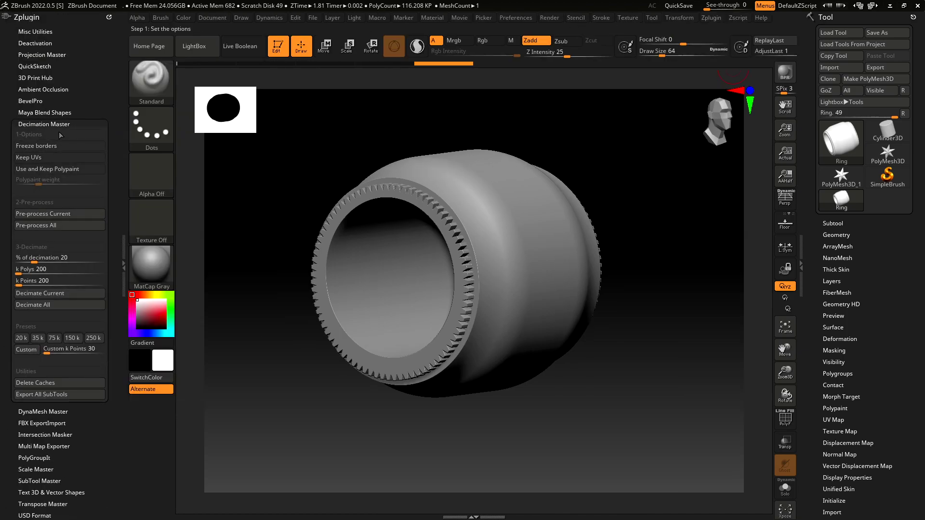
{"action": "mouse_move", "coordinate": [431, 130]}
{"action": "left_mouse_down"}
{"action": "mouse_move", "coordinate": [455, 136]}
{"action": "mouse_move", "coordinate": [414, 140]}
{"action": "left_mouse_up"}
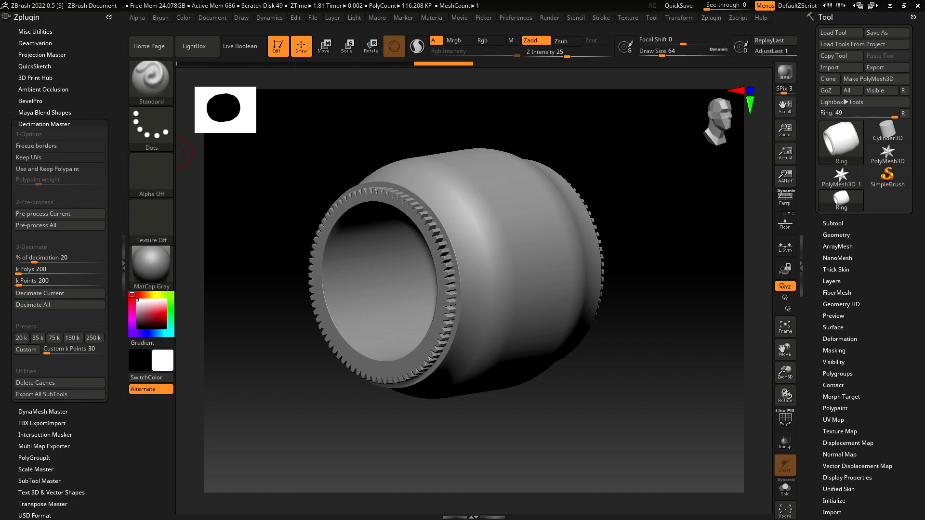
DynaMesh the ring at resolution 1024, reaching about 5.166 million polygons, then toggle PolyF.
{"action": "key", "text": "shift+f"}
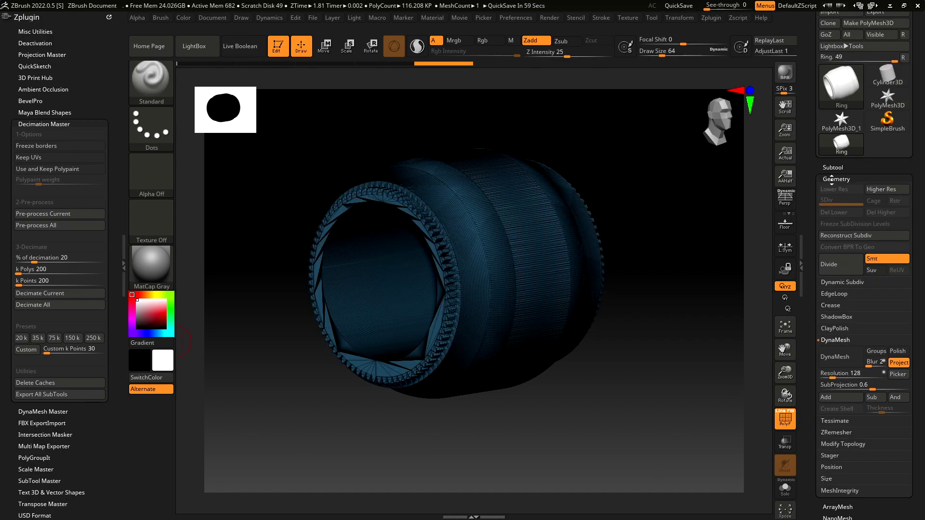
{"action": "left_click", "coordinate": [842, 372]}
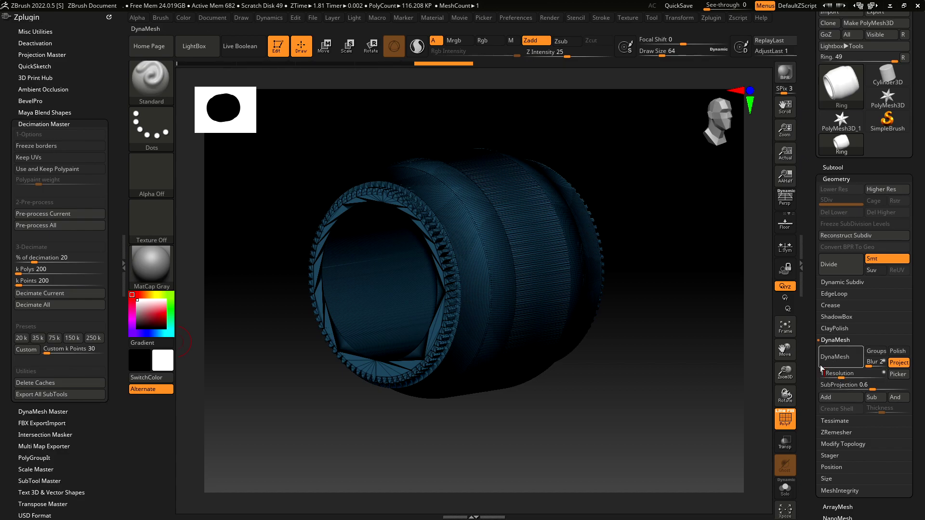
{"action": "type", "text": "1024"}
{"action": "key", "text": "BackSpace"}
{"action": "key", "text": "BackSpace"}
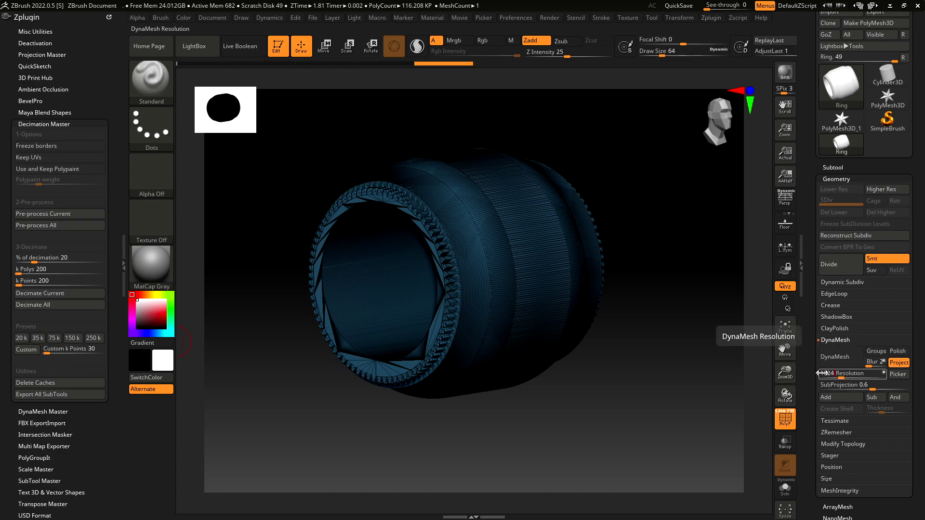
{"action": "key", "text": "BackSpace"}
{"action": "key", "text": "BackSpace"}
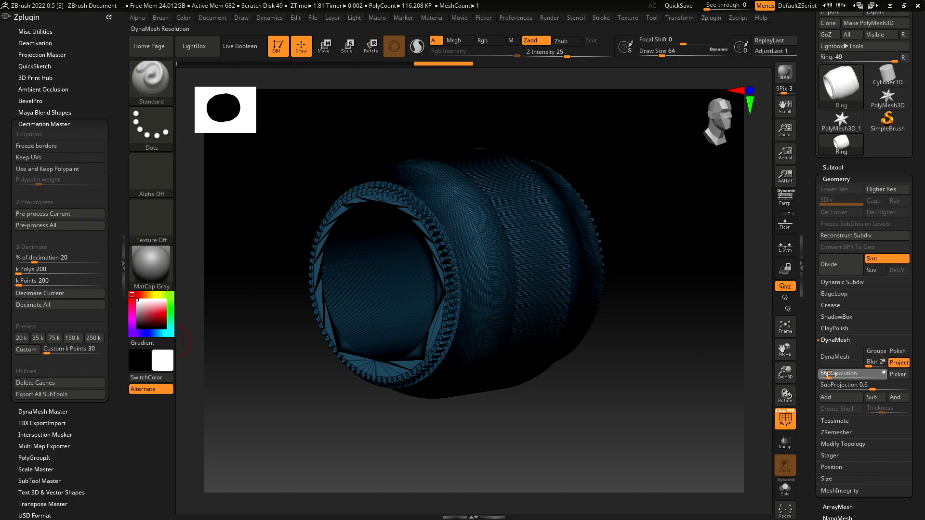
{"action": "type", "text": "2048"}
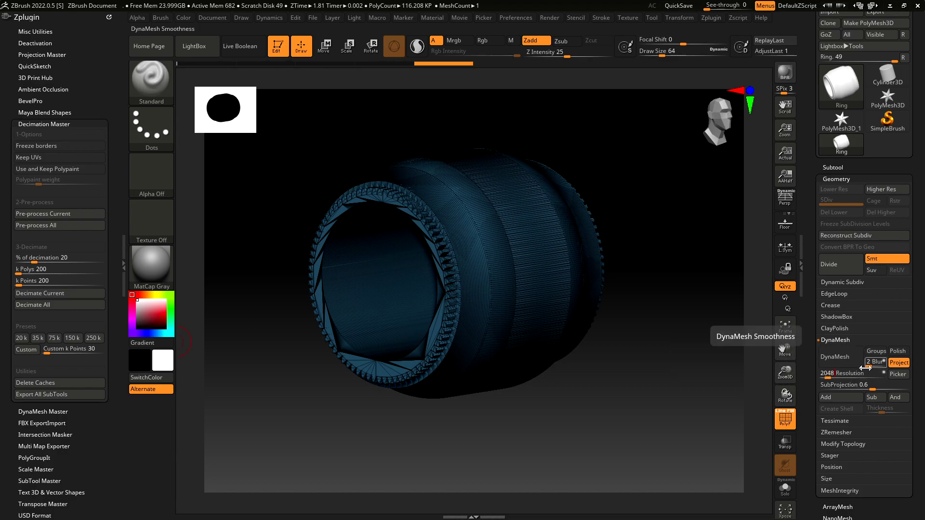
{"action": "key", "text": "BackSpace"}
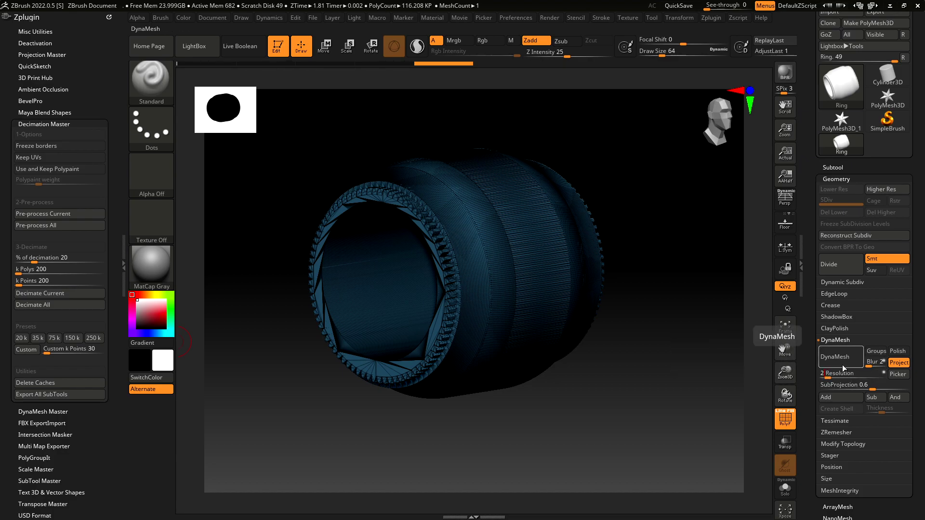
{"action": "type", "text": "102"}
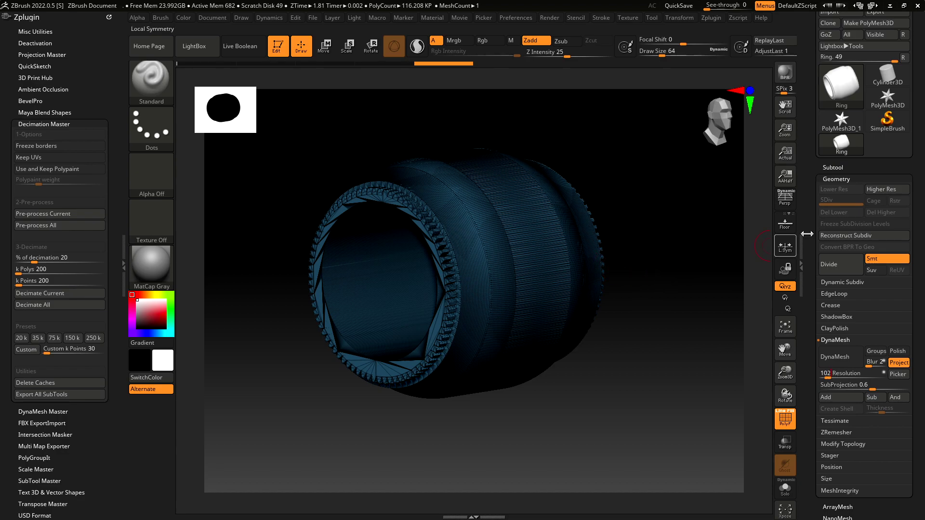
{"action": "type", "text": "4"}
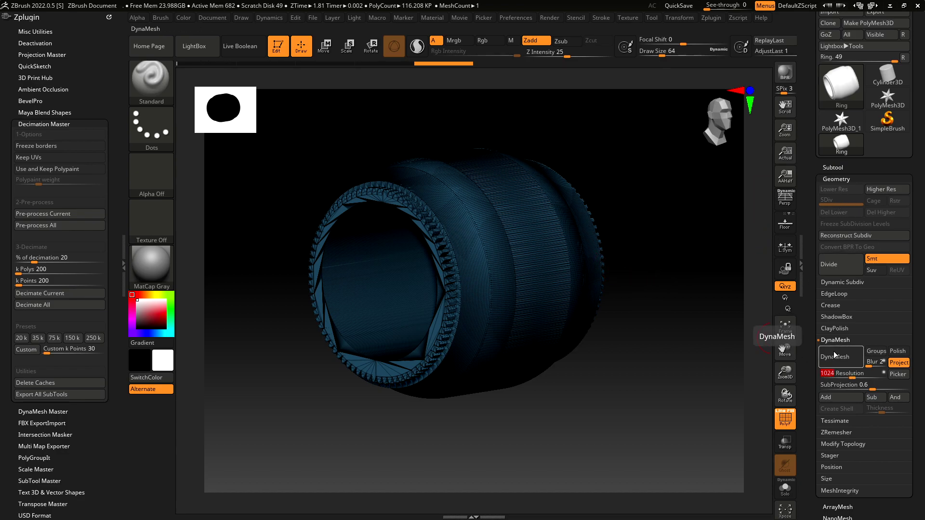
{"action": "key", "text": "Return"}
{"action": "left_click", "coordinate": [841, 356]}
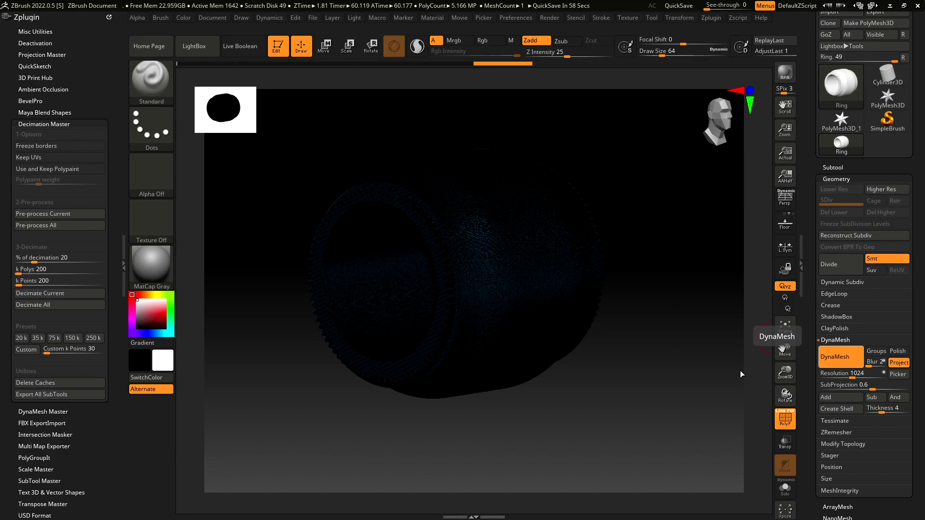
{"action": "left_click", "coordinate": [785, 421]}
{"action": "left_click", "coordinate": [785, 420]}
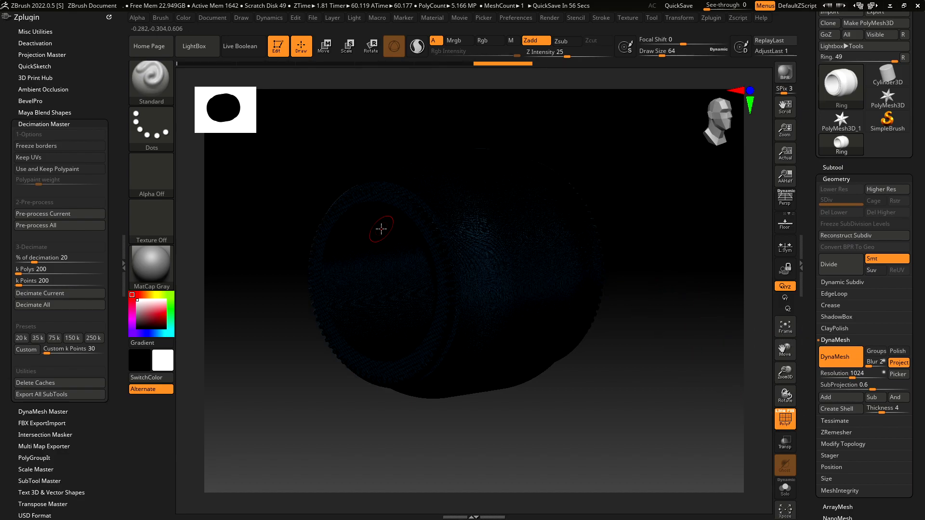
Hide the wireframe and apply a Polish deformation of about 10 to the ring.
{"action": "left_click", "coordinate": [786, 420]}
{"action": "scroll", "coordinate": [840, 338], "scroll_direction": "down", "scroll_amount": 5}
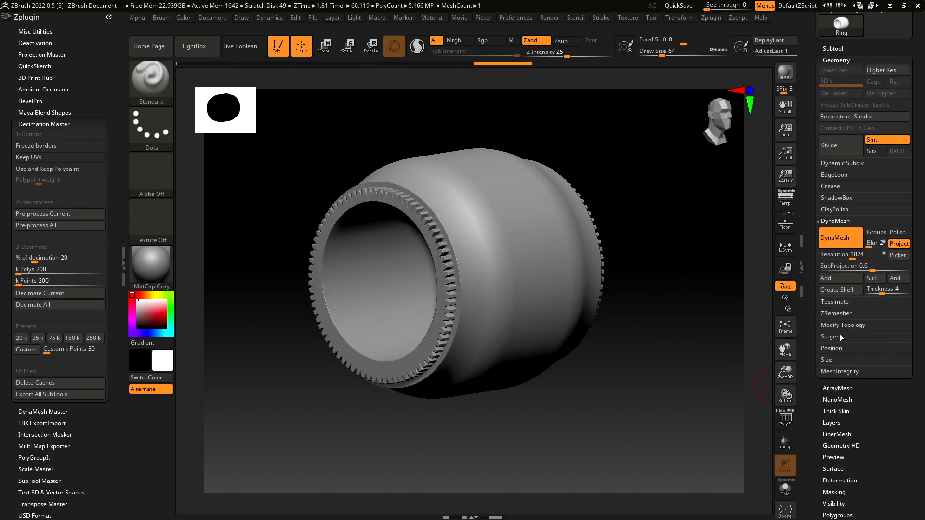
{"action": "scroll", "coordinate": [841, 410], "scroll_direction": "down", "scroll_amount": 2}
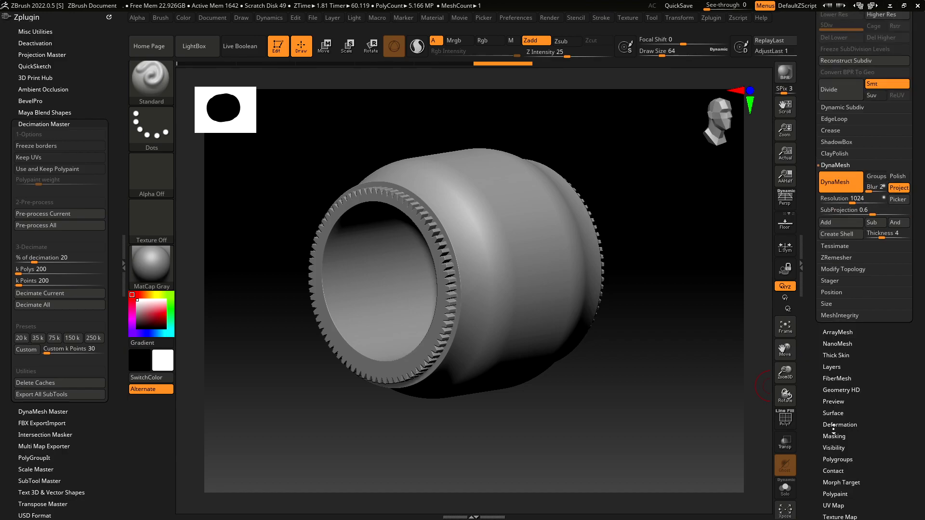
{"action": "left_click", "coordinate": [833, 426]}
{"action": "left_click_drag", "start_coordinate": [826, 130], "coordinate": [831, 131]}
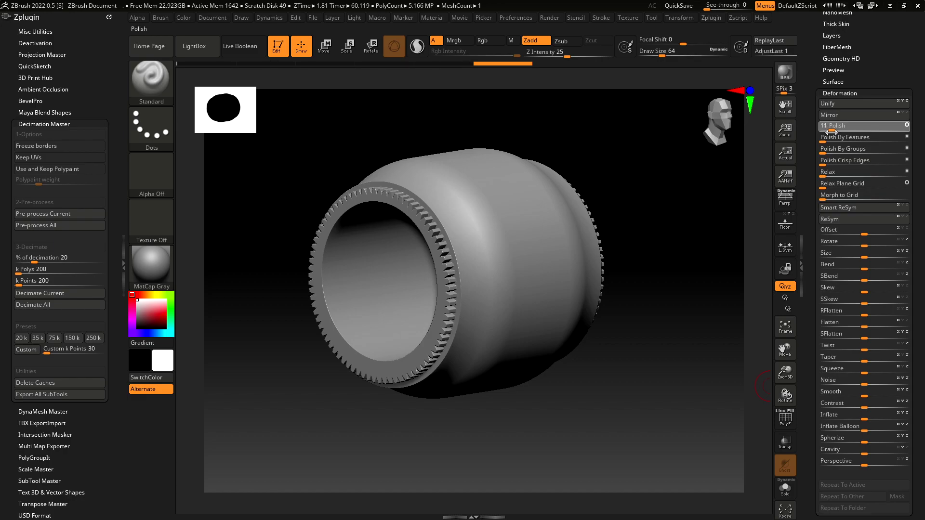
{"action": "left_click", "coordinate": [833, 131]}
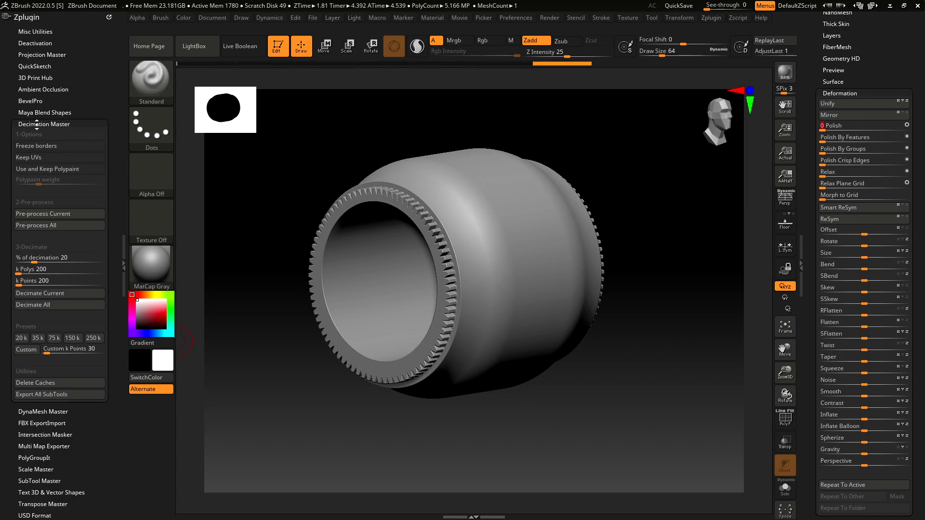
Pre-process and decimate the ring to 5 percent, about 513K polygons, then export it.
{"action": "left_click", "coordinate": [59, 215]}
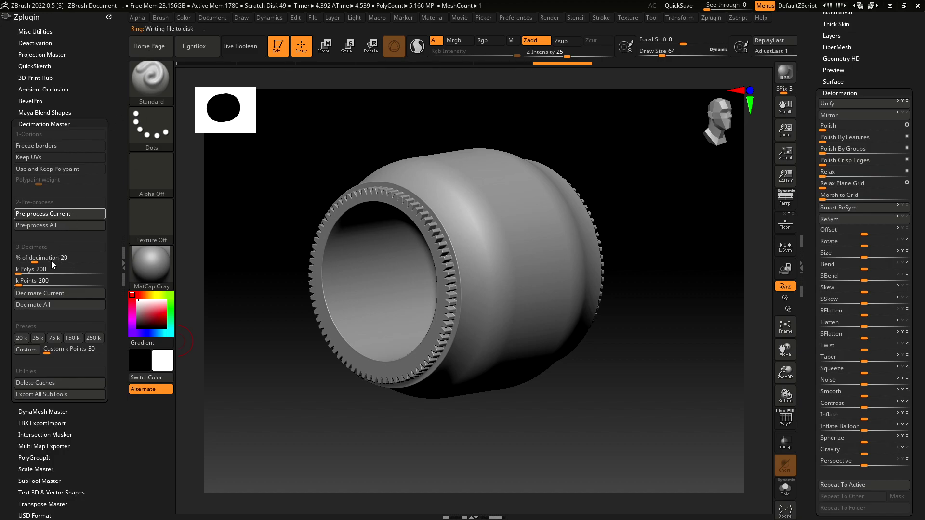
{"action": "left_click", "coordinate": [86, 257]}
{"action": "type", "text": "5"}
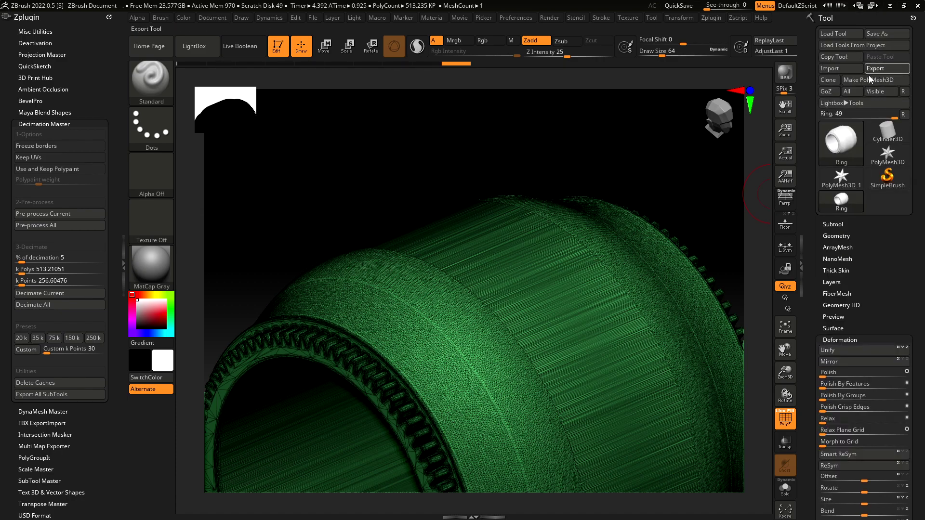
{"action": "left_click", "coordinate": [868, 70]}
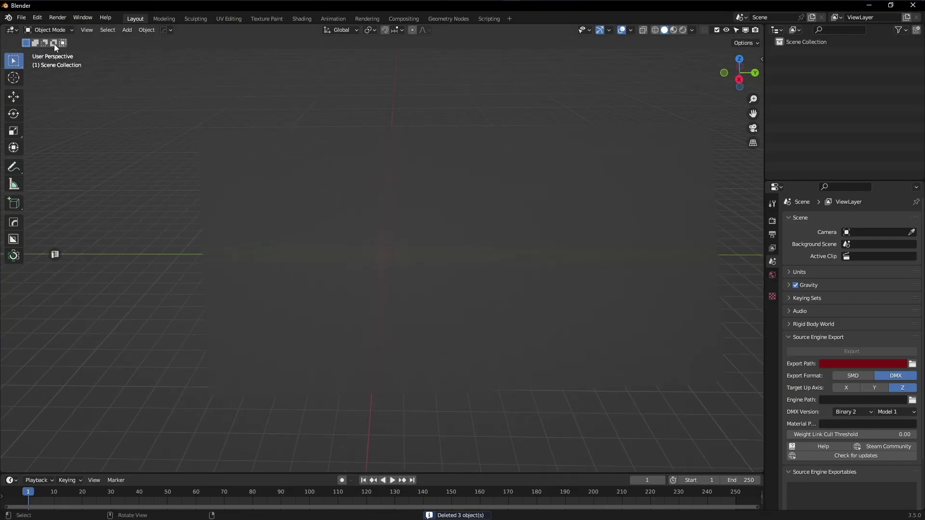
Open Blender's FBX (.fbx) import browser and scroll to the exported mesh.
{"action": "left_click", "coordinate": [21, 18]}
{"action": "mouse_move", "coordinate": [36, 147]}
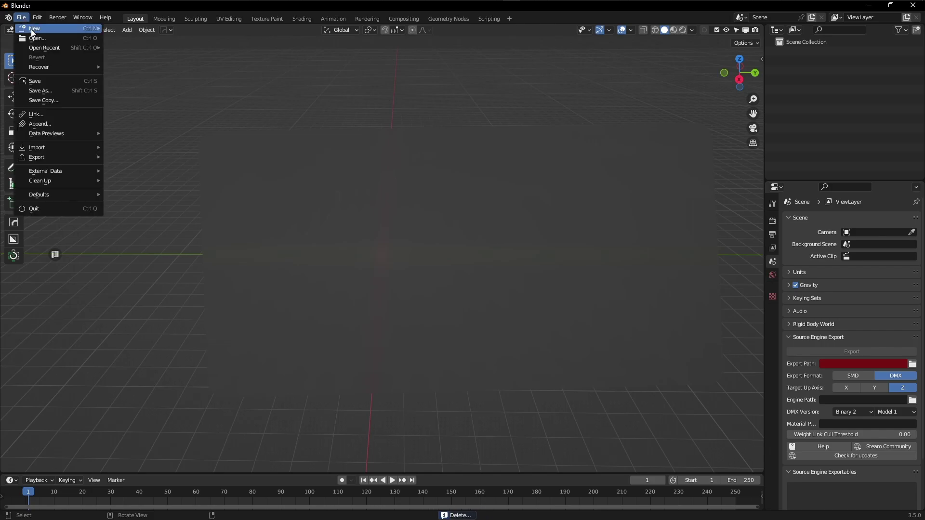
{"action": "left_click", "coordinate": [150, 243]}
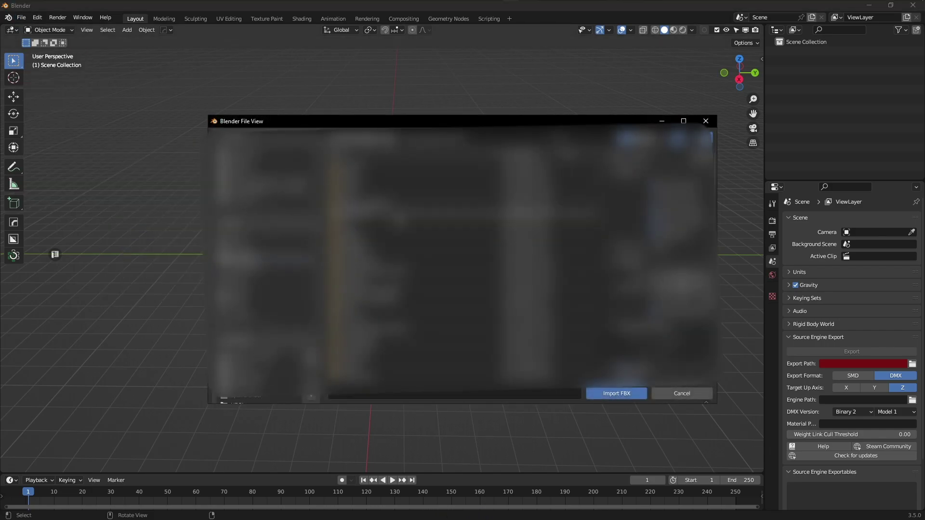
{"action": "scroll", "coordinate": [265, 265], "scroll_direction": "down", "scroll_amount": 2}
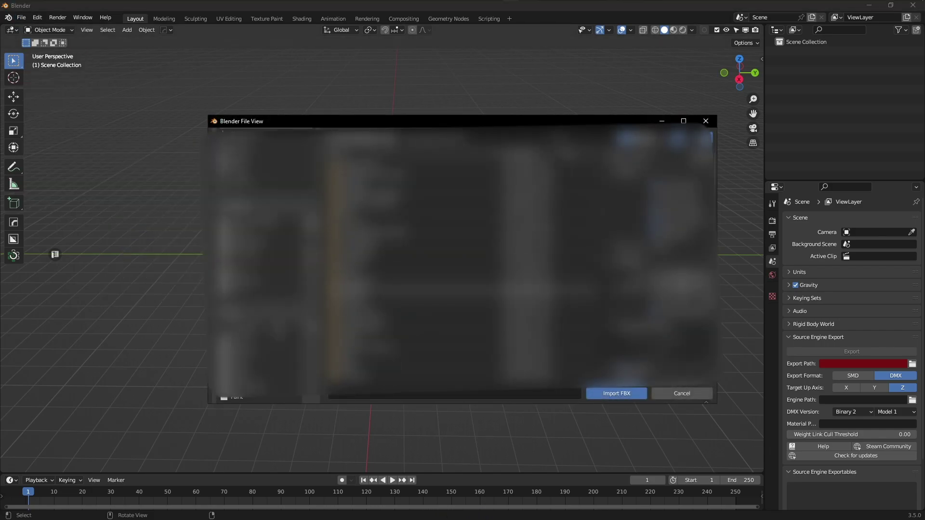
{"action": "scroll", "coordinate": [265, 265], "scroll_direction": "down", "scroll_amount": 2}
{"action": "scroll", "coordinate": [265, 265], "scroll_direction": "down", "scroll_amount": 2}
{"action": "scroll", "coordinate": [264, 265], "scroll_direction": "down", "scroll_amount": 2}
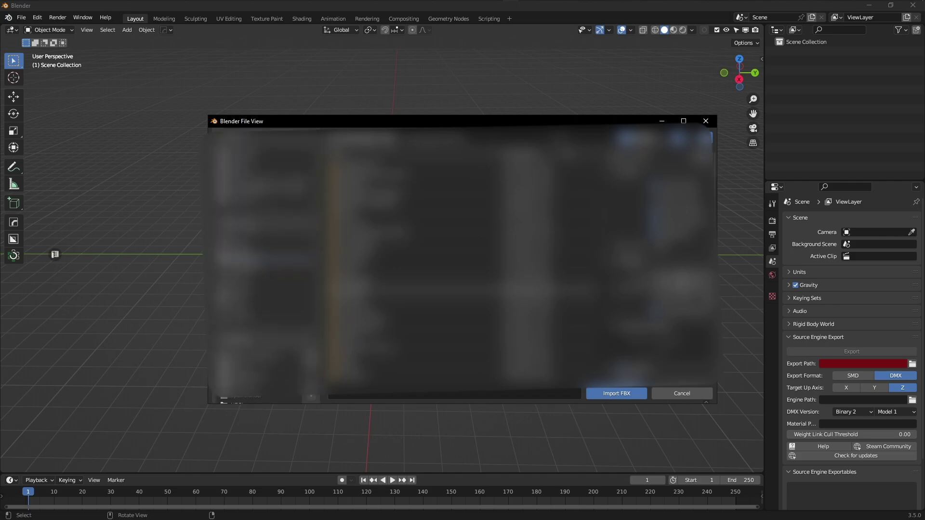
{"action": "scroll", "coordinate": [424, 260], "scroll_direction": "down", "scroll_amount": 2}
{"action": "scroll", "coordinate": [424, 261], "scroll_direction": "down", "scroll_amount": 2}
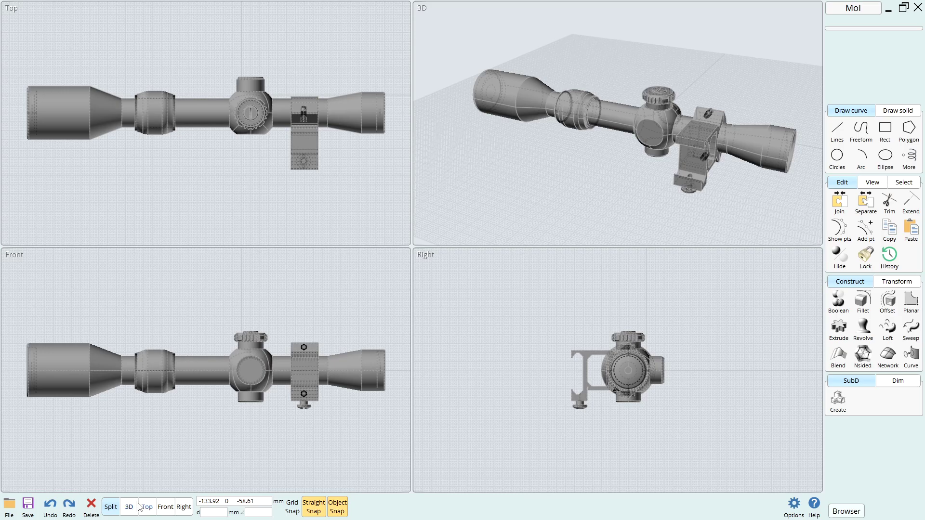
Show only the 3D view and switch the mesh output from triangles to N-gons.
{"action": "left_click", "coordinate": [129, 507]}
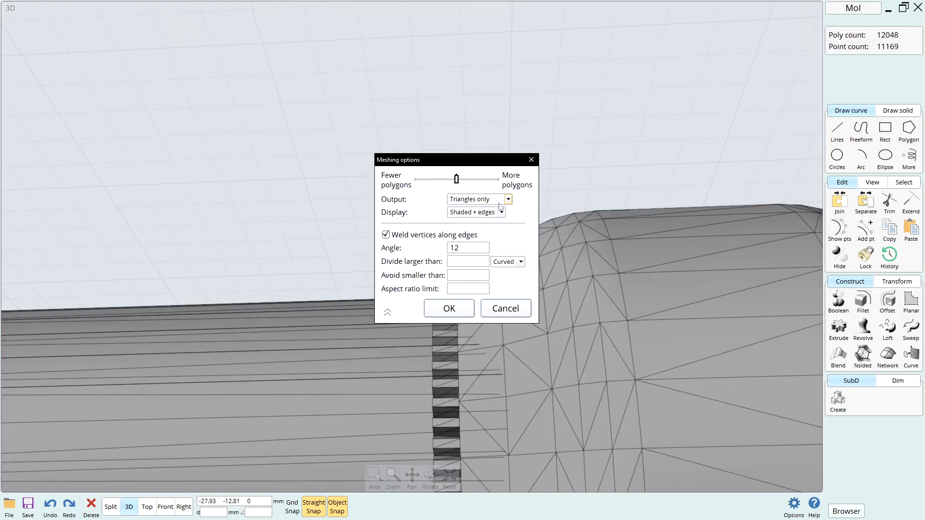
{"action": "left_click", "coordinate": [503, 200]}
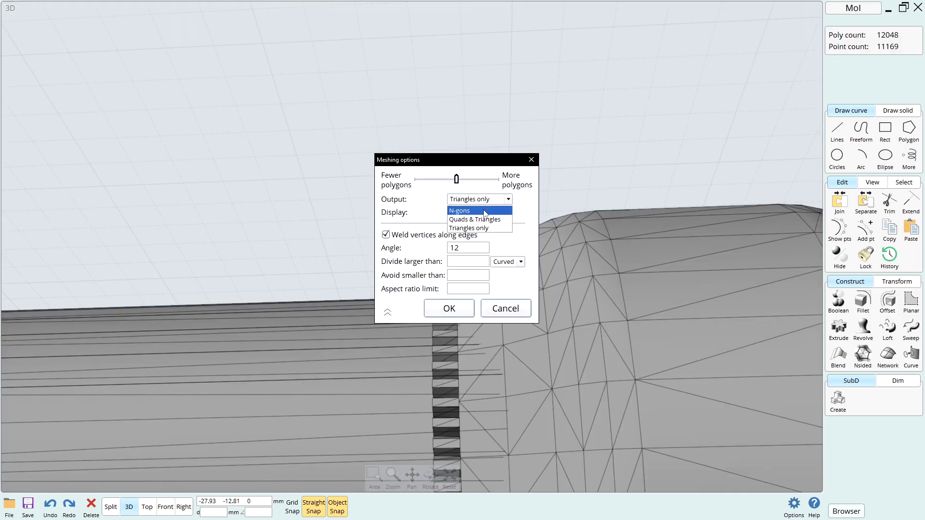
{"action": "left_click", "coordinate": [475, 209]}
{"action": "left_click_drag", "start_coordinate": [434, 169], "coordinate": [245, 166]}
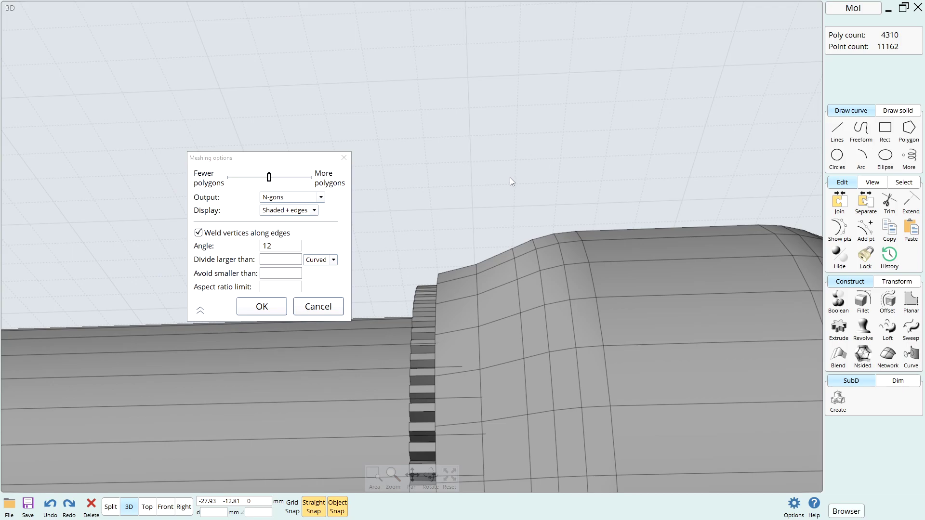
{"action": "mouse_move", "coordinate": [510, 172]}
{"action": "right_mouse_down"}
{"action": "mouse_move", "coordinate": [467, 239]}
{"action": "mouse_move", "coordinate": [536, 242]}
{"action": "mouse_move", "coordinate": [461, 214]}
{"action": "mouse_move", "coordinate": [506, 224]}
{"action": "right_mouse_up"}
{"action": "scroll", "coordinate": [537, 242], "scroll_direction": "down", "scroll_amount": 5}
{"action": "scroll", "coordinate": [507, 245], "scroll_direction": "up", "scroll_amount": 5}
{"action": "scroll", "coordinate": [483, 206], "scroll_direction": "down", "scroll_amount": 3}
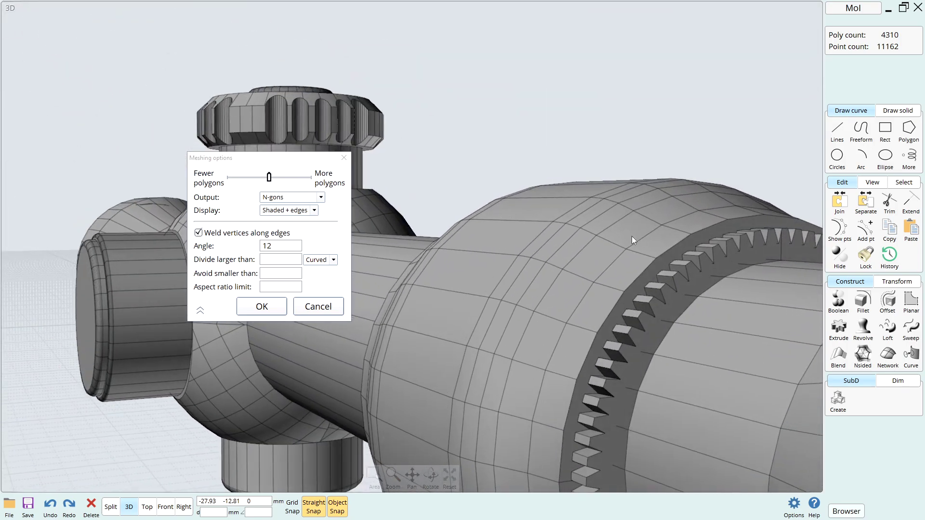
{"action": "scroll", "coordinate": [632, 236], "scroll_direction": "up", "scroll_amount": 5}
{"action": "scroll", "coordinate": [649, 262], "scroll_direction": "up", "scroll_amount": 2}
{"action": "scroll", "coordinate": [651, 264], "scroll_direction": "down", "scroll_amount": 5}
{"action": "scroll", "coordinate": [572, 247], "scroll_direction": "up", "scroll_amount": 2}
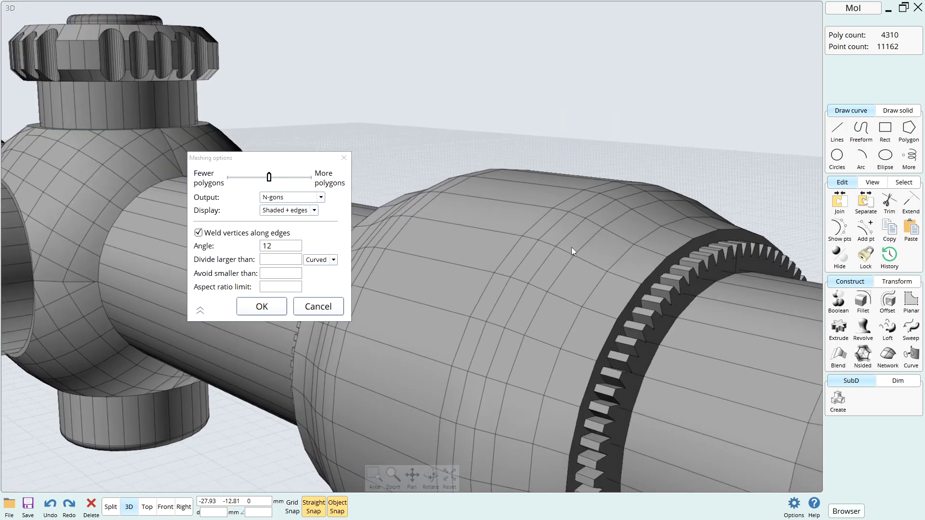
{"action": "mouse_move", "coordinate": [571, 247]}
{"action": "right_mouse_down"}
{"action": "mouse_move", "coordinate": [510, 268]}
{"action": "mouse_move", "coordinate": [524, 253]}
{"action": "right_mouse_up"}
{"action": "scroll", "coordinate": [461, 256], "scroll_direction": "up", "scroll_amount": 3}
{"action": "scroll", "coordinate": [462, 257], "scroll_direction": "down", "scroll_amount": 3}
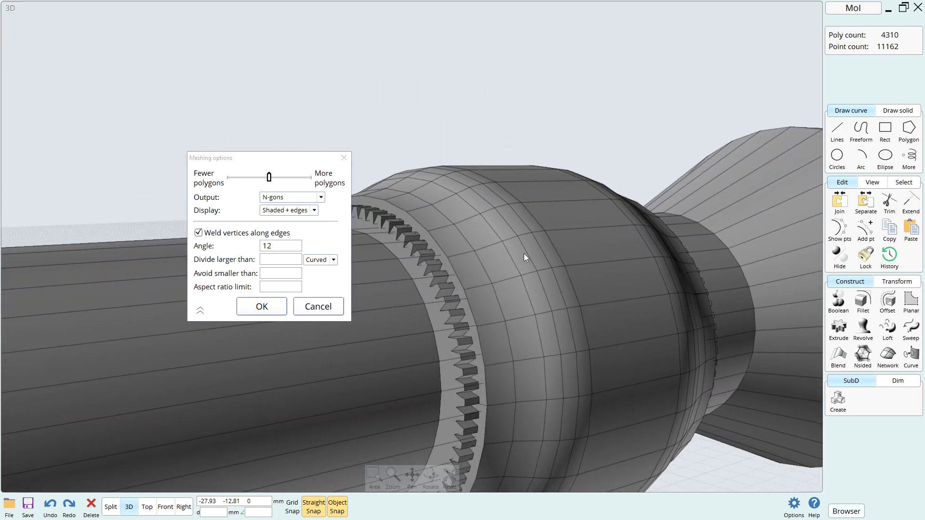
Set the minimum edge size to 2 and inspect the barrel and turret mesh.
{"action": "left_click", "coordinate": [280, 275]}
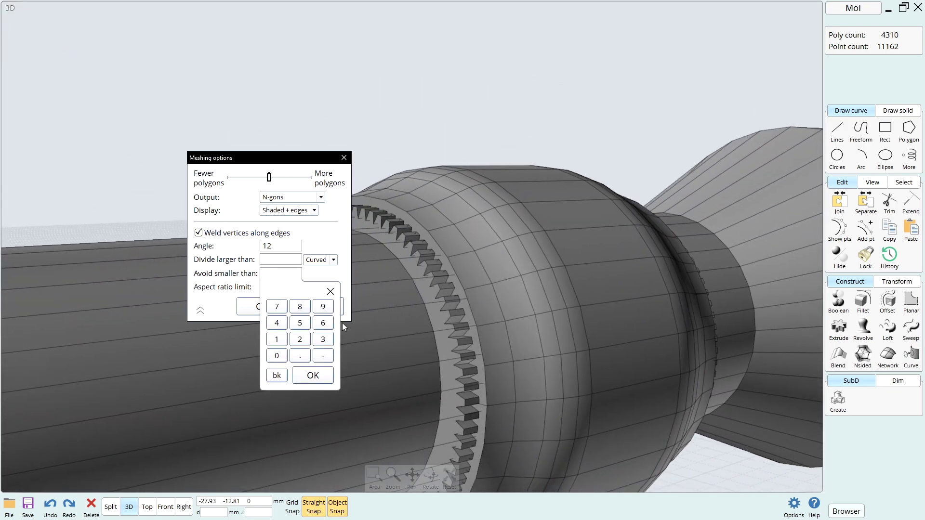
{"action": "left_click", "coordinate": [299, 339]}
{"action": "left_click", "coordinate": [313, 375]}
{"action": "scroll", "coordinate": [470, 288], "scroll_direction": "down", "scroll_amount": 2}
{"action": "scroll", "coordinate": [438, 284], "scroll_direction": "down", "scroll_amount": 2}
{"action": "mouse_move", "coordinate": [438, 283]}
{"action": "right_mouse_down"}
{"action": "mouse_move", "coordinate": [423, 242]}
{"action": "mouse_move", "coordinate": [429, 273]}
{"action": "mouse_move", "coordinate": [414, 269]}
{"action": "right_mouse_up"}
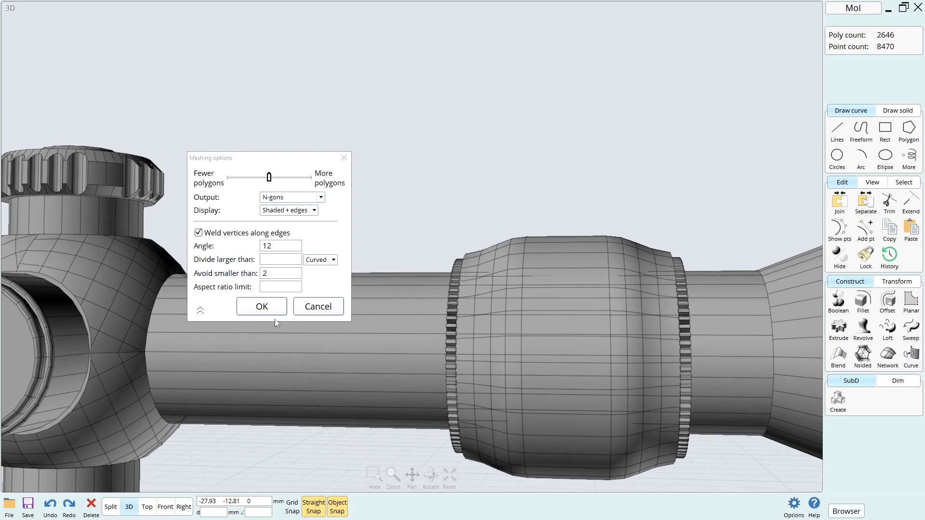
{"action": "mouse_move", "coordinate": [205, 285]}
{"action": "right_mouse_down"}
{"action": "mouse_move", "coordinate": [515, 275]}
{"action": "mouse_move", "coordinate": [454, 297]}
{"action": "mouse_move", "coordinate": [536, 303]}
{"action": "right_mouse_up"}
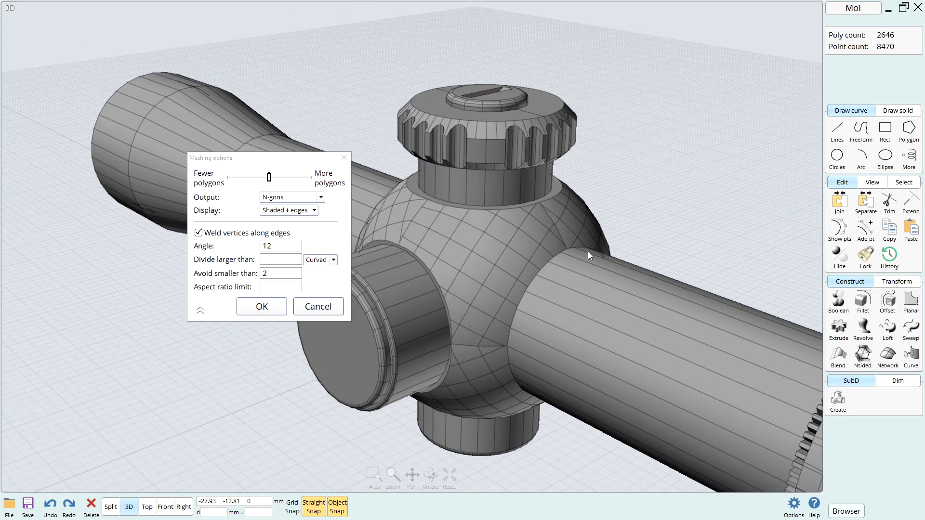
{"action": "mouse_move", "coordinate": [588, 252]}
{"action": "right_mouse_down"}
{"action": "mouse_move", "coordinate": [477, 257]}
{"action": "mouse_move", "coordinate": [435, 246]}
{"action": "mouse_move", "coordinate": [419, 269]}
{"action": "right_mouse_up"}
{"action": "scroll", "coordinate": [463, 299], "scroll_direction": "up", "scroll_amount": 5}
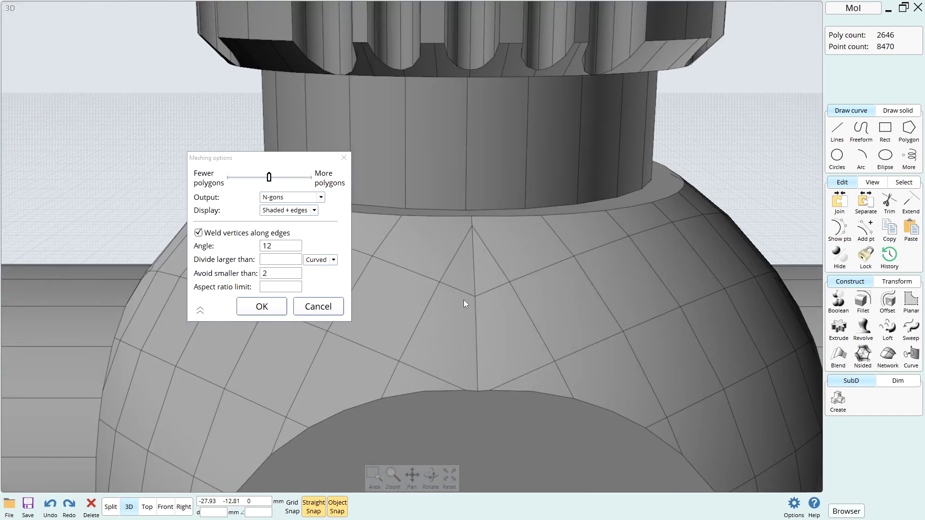
{"action": "scroll", "coordinate": [484, 243], "scroll_direction": "up", "scroll_amount": 2}
{"action": "scroll", "coordinate": [486, 243], "scroll_direction": "down", "scroll_amount": 6}
{"action": "mouse_move", "coordinate": [565, 250]}
{"action": "right_mouse_down"}
{"action": "mouse_move", "coordinate": [471, 257]}
{"action": "mouse_move", "coordinate": [543, 230]}
{"action": "right_mouse_up"}
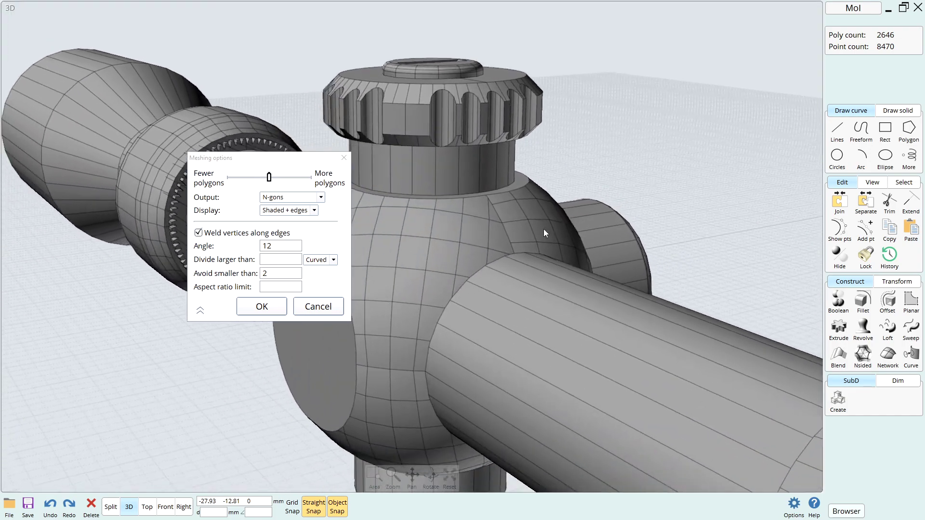
Change the meshing Angle from 12 to 15.
{"action": "left_click", "coordinate": [280, 247]}
{"action": "left_click", "coordinate": [276, 312]}
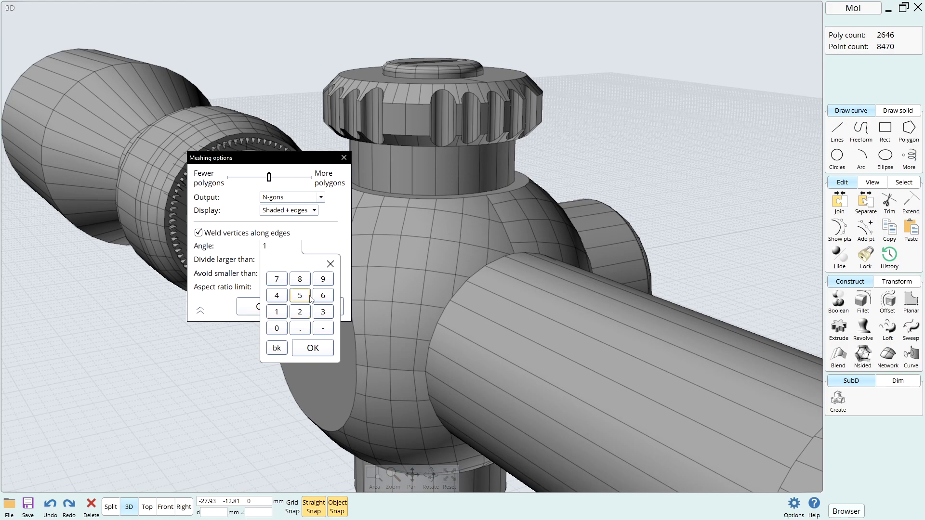
{"action": "left_click", "coordinate": [299, 295]}
{"action": "left_click", "coordinate": [313, 347]}
{"action": "scroll", "coordinate": [421, 262], "scroll_direction": "down", "scroll_amount": 4}
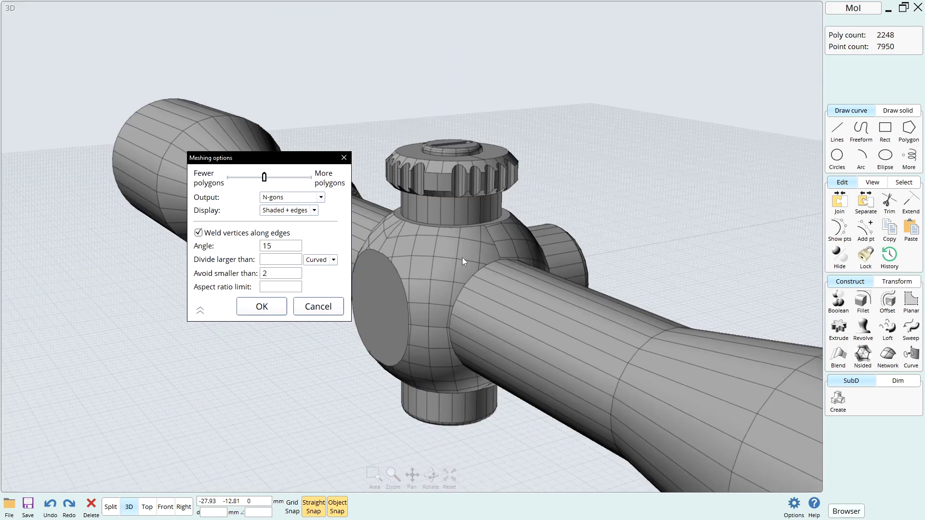
{"action": "mouse_move", "coordinate": [461, 257]}
{"action": "right_mouse_down"}
{"action": "mouse_move", "coordinate": [488, 264]}
{"action": "mouse_move", "coordinate": [441, 257]}
{"action": "right_mouse_up"}
{"action": "scroll", "coordinate": [443, 256], "scroll_direction": "up", "scroll_amount": 3}
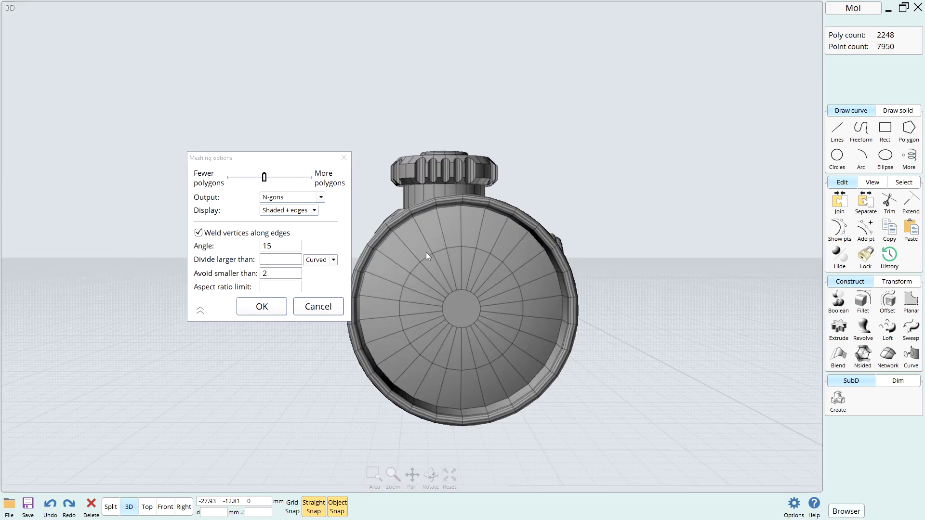
Lower the meshing Angle to 10 and inspect the denser mesh, about 3214 polygons.
{"action": "left_click", "coordinate": [280, 246]}
{"action": "left_click", "coordinate": [276, 311]}
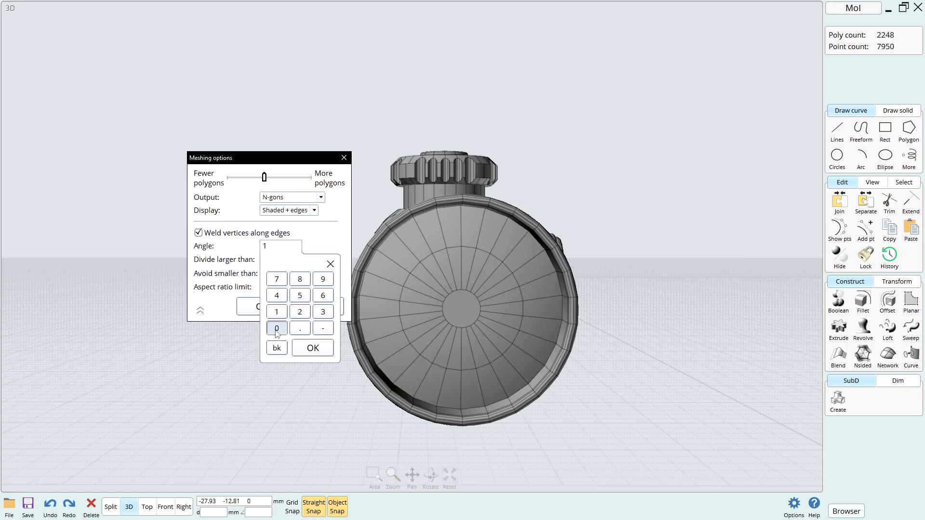
{"action": "left_click", "coordinate": [277, 328]}
{"action": "left_click", "coordinate": [312, 348]}
{"action": "mouse_move", "coordinate": [358, 320]}
{"action": "right_mouse_down"}
{"action": "mouse_move", "coordinate": [438, 254]}
{"action": "mouse_move", "coordinate": [496, 265]}
{"action": "mouse_move", "coordinate": [585, 250]}
{"action": "mouse_move", "coordinate": [566, 241]}
{"action": "right_mouse_up"}
{"action": "scroll", "coordinate": [424, 251], "scroll_direction": "up", "scroll_amount": 3}
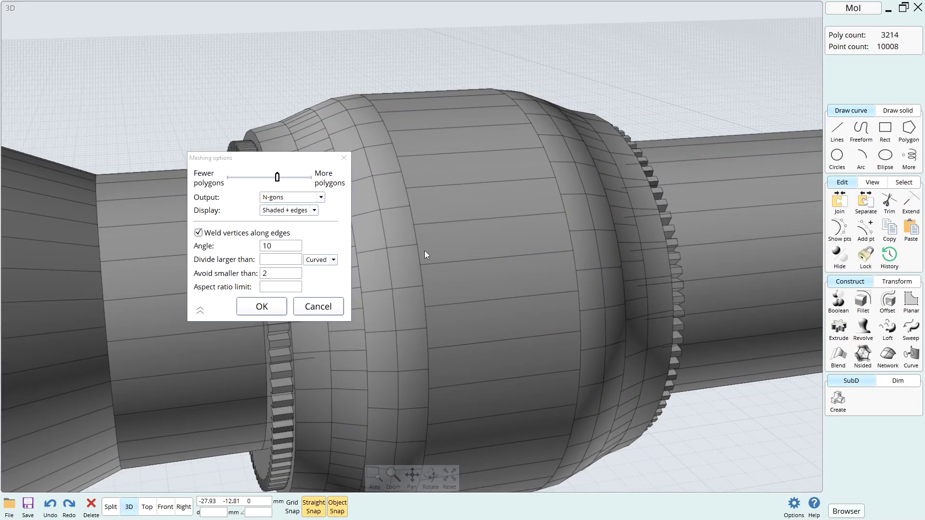
{"action": "scroll", "coordinate": [396, 258], "scroll_direction": "down", "scroll_amount": 4}
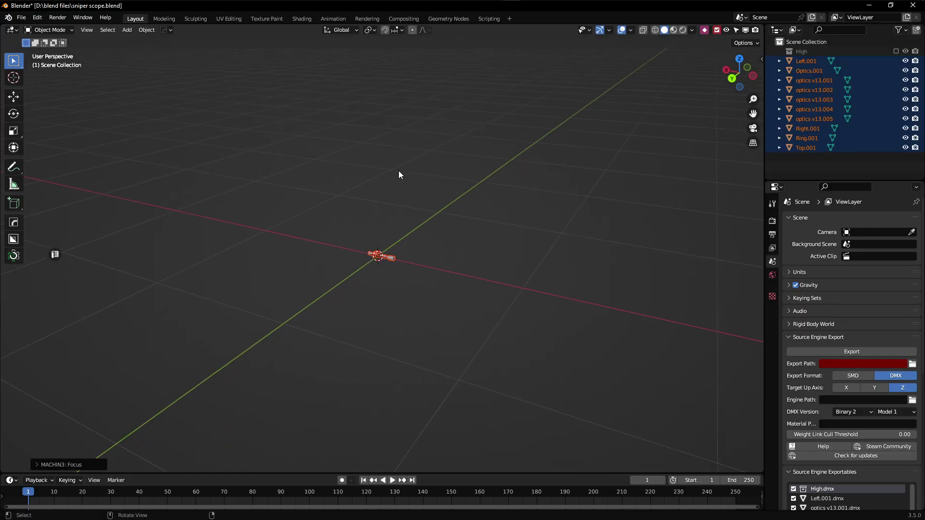
Scale the imported scope parts up by a factor of 10.
{"action": "type", "text": "s10"}
{"action": "key", "text": "Return"}
{"action": "scroll", "coordinate": [396, 178], "scroll_direction": "up", "scroll_amount": 3}
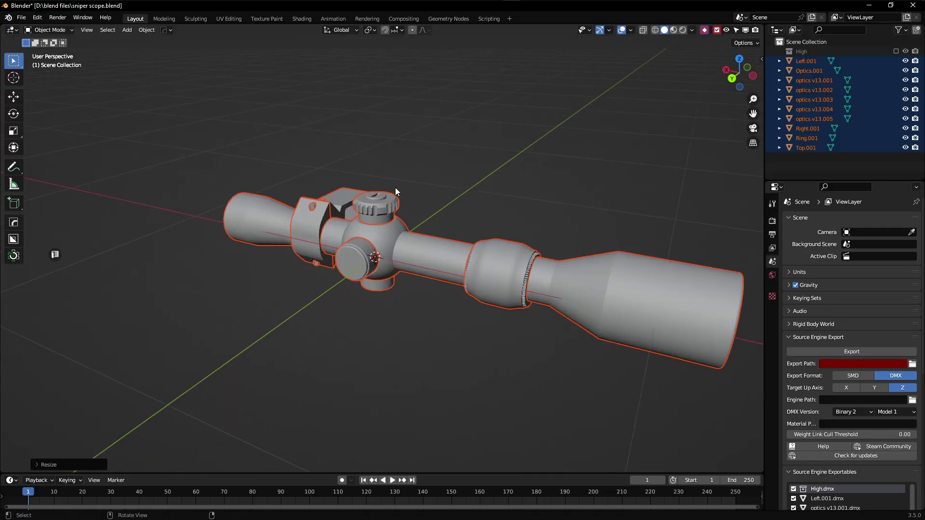
{"action": "scroll", "coordinate": [366, 202], "scroll_direction": "up", "scroll_amount": 5}
{"action": "mouse_move", "coordinate": [335, 223]}
{"action": "middle_mouse_down"}
{"action": "mouse_move", "coordinate": [257, 214]}
{"action": "mouse_move", "coordinate": [314, 232]}
{"action": "mouse_move", "coordinate": [348, 149]}
{"action": "middle_mouse_up"}
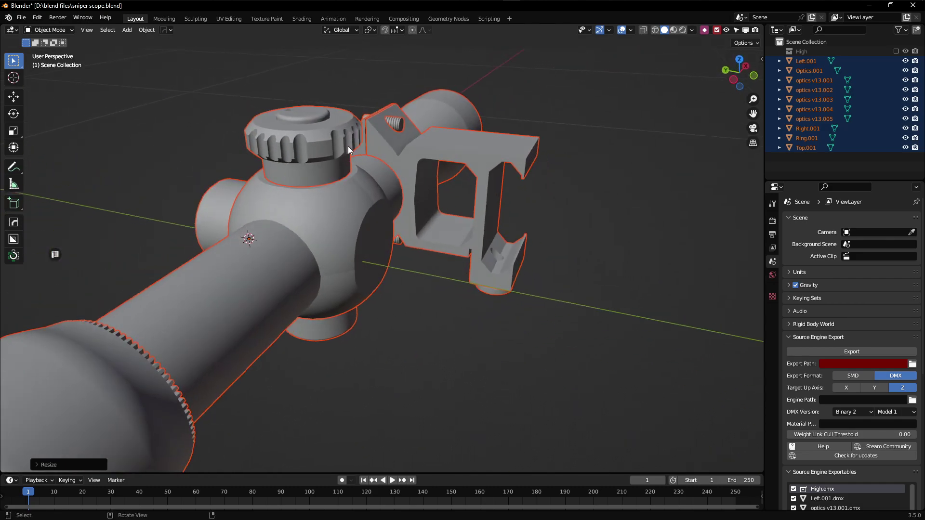
{"action": "scroll", "coordinate": [380, 194], "scroll_direction": "down", "scroll_amount": 4}
{"action": "mouse_move", "coordinate": [380, 195]}
{"action": "middle_mouse_down"}
{"action": "mouse_move", "coordinate": [363, 230]}
{"action": "mouse_move", "coordinate": [403, 222]}
{"action": "mouse_move", "coordinate": [313, 219]}
{"action": "mouse_move", "coordinate": [343, 217]}
{"action": "mouse_move", "coordinate": [212, 235]}
{"action": "mouse_move", "coordinate": [363, 230]}
{"action": "mouse_move", "coordinate": [278, 230]}
{"action": "mouse_move", "coordinate": [368, 212]}
{"action": "mouse_move", "coordinate": [325, 229]}
{"action": "middle_mouse_up"}
{"action": "scroll", "coordinate": [403, 223], "scroll_direction": "up", "scroll_amount": 3}
{"action": "scroll", "coordinate": [360, 235], "scroll_direction": "up", "scroll_amount": 3}
{"action": "scroll", "coordinate": [314, 219], "scroll_direction": "down", "scroll_amount": 4}
{"action": "scroll", "coordinate": [340, 237], "scroll_direction": "down", "scroll_amount": 3}
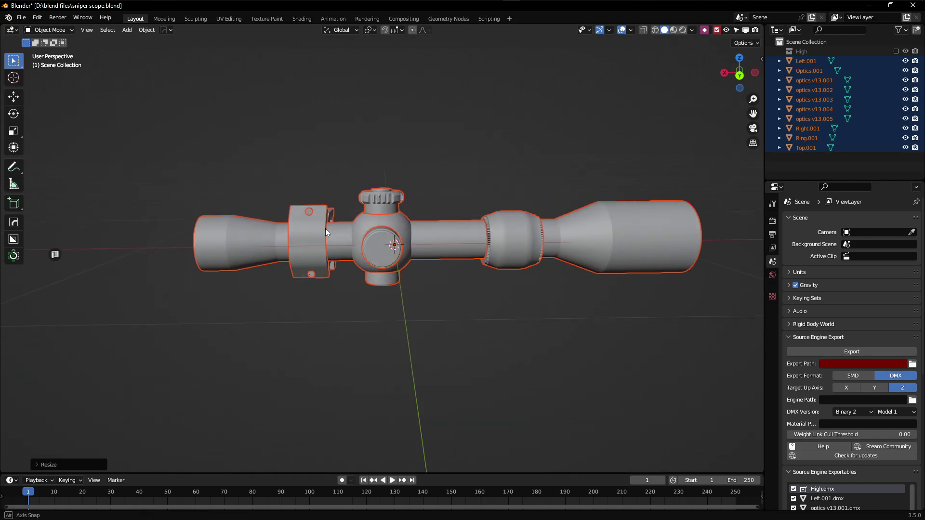
Move the parts into a new Low collection, leaving High excluded and Low visible.
{"action": "key", "text": "m"}
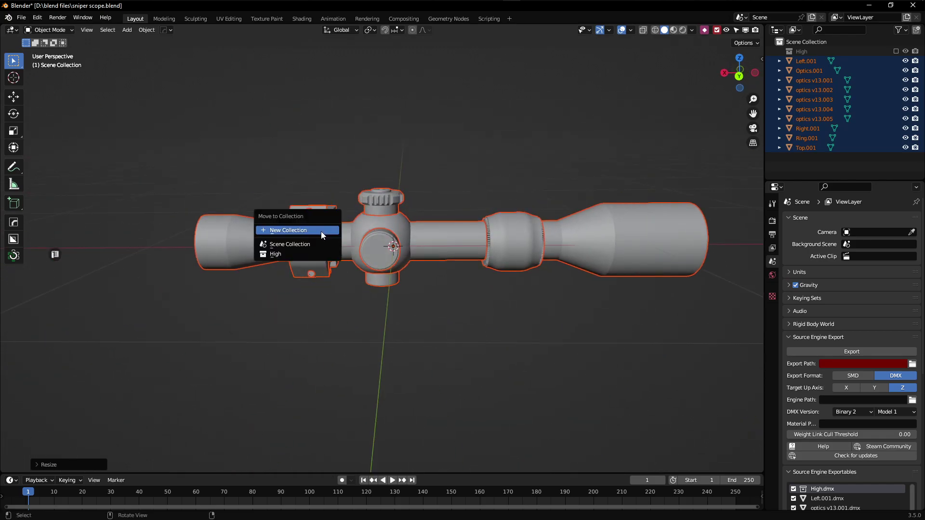
{"action": "left_click", "coordinate": [321, 231]}
{"action": "type", "text": "Low"}
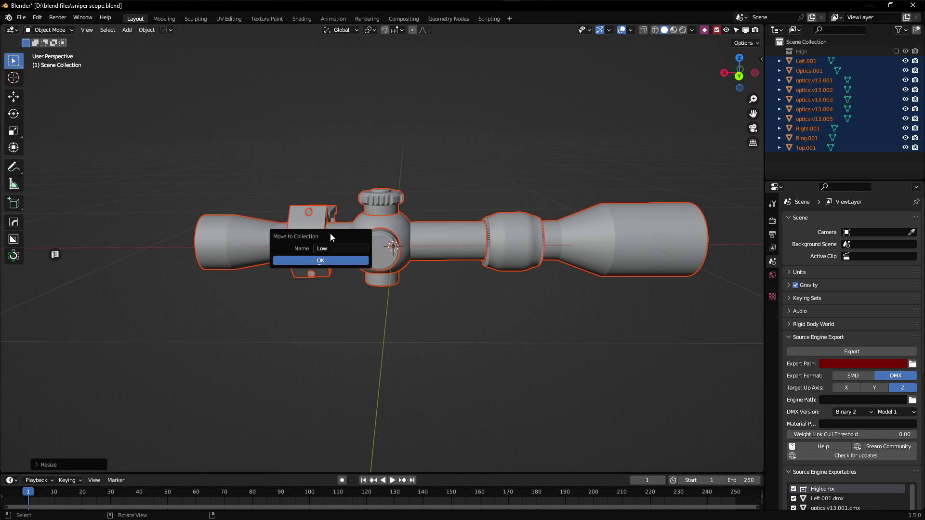
{"action": "key", "text": "Return"}
{"action": "scroll", "coordinate": [555, 53], "scroll_direction": "up", "scroll_amount": 2}
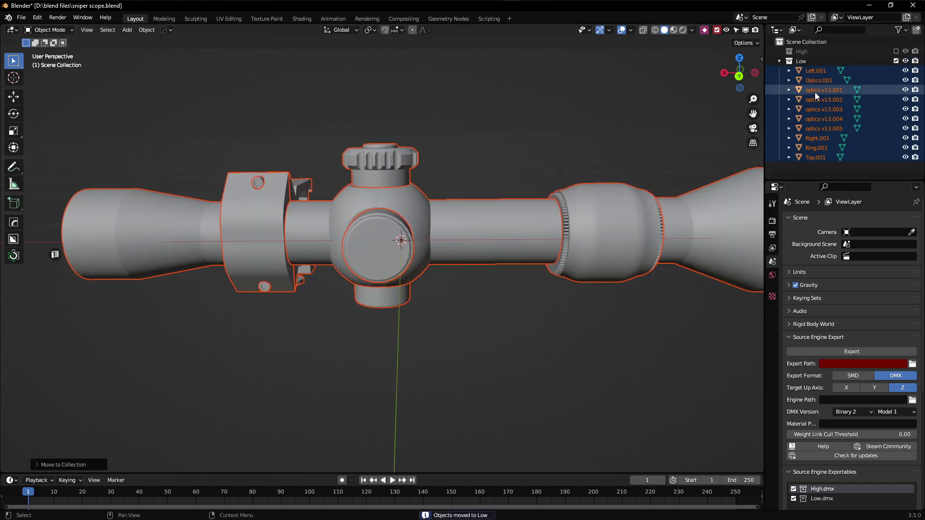
{"action": "left_click", "coordinate": [896, 51]}
{"action": "left_click", "coordinate": [896, 61]}
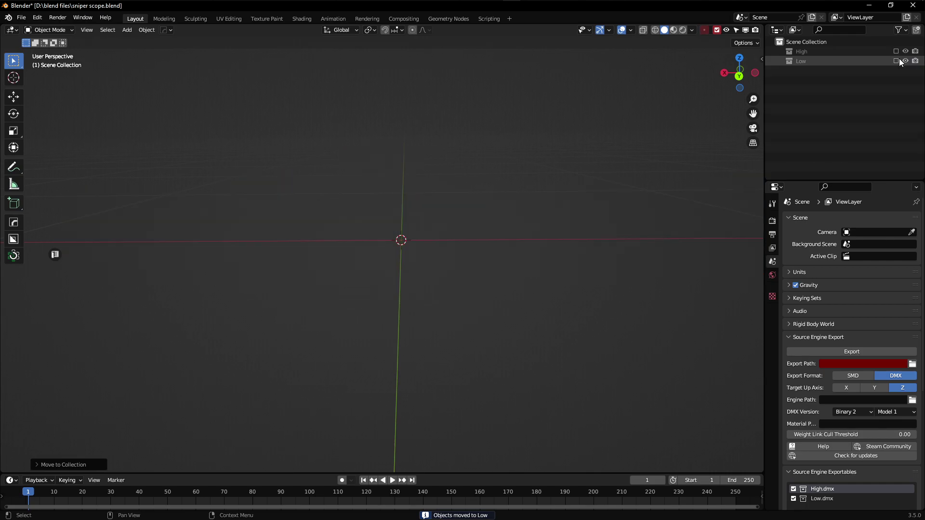
{"action": "left_click", "coordinate": [896, 51]}
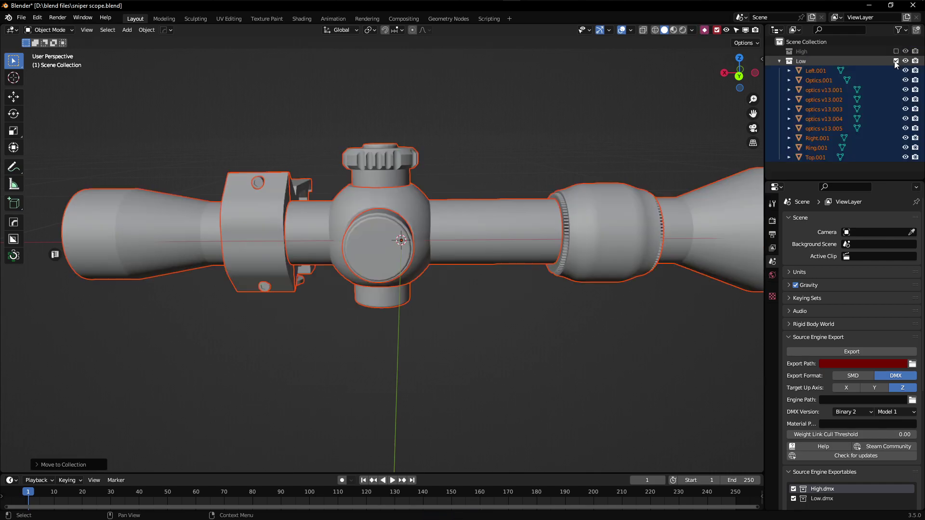
Select the Top.001 cap alone and isolate it in Local view.
{"action": "left_click", "coordinate": [292, 344]}
{"action": "left_click", "coordinate": [365, 250]}
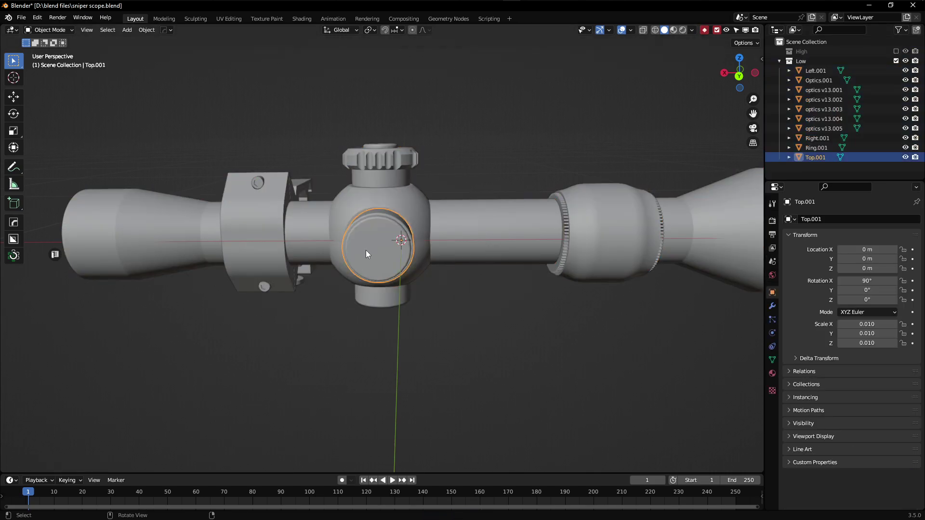
{"action": "key", "text": "KP_Decimal"}
{"action": "key", "text": "KP_Divide"}
{"action": "mouse_move", "coordinate": [374, 274]}
{"action": "middle_mouse_down"}
{"action": "mouse_move", "coordinate": [267, 277]}
{"action": "mouse_move", "coordinate": [268, 292]}
{"action": "mouse_move", "coordinate": [379, 195]}
{"action": "mouse_move", "coordinate": [330, 211]}
{"action": "mouse_move", "coordinate": [348, 184]}
{"action": "mouse_move", "coordinate": [411, 164]}
{"action": "middle_mouse_up"}
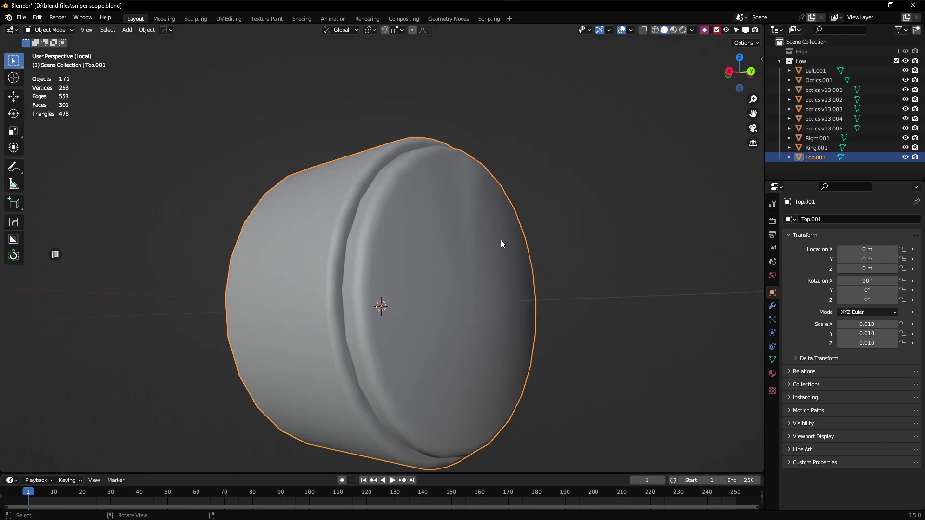
Add a Weighted Normal modifier to Top.001 from the HOps menu and apply it.
{"action": "key", "text": "q"}
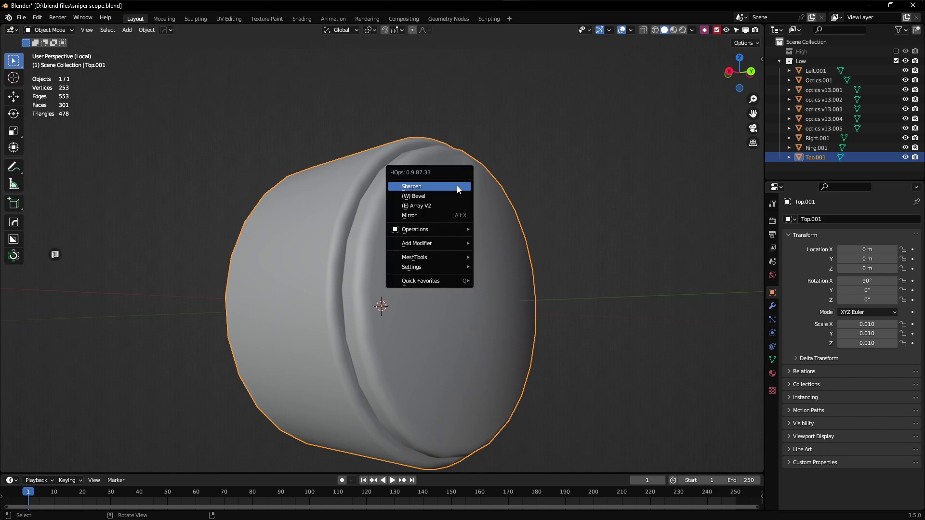
{"action": "left_click", "coordinate": [511, 329]}
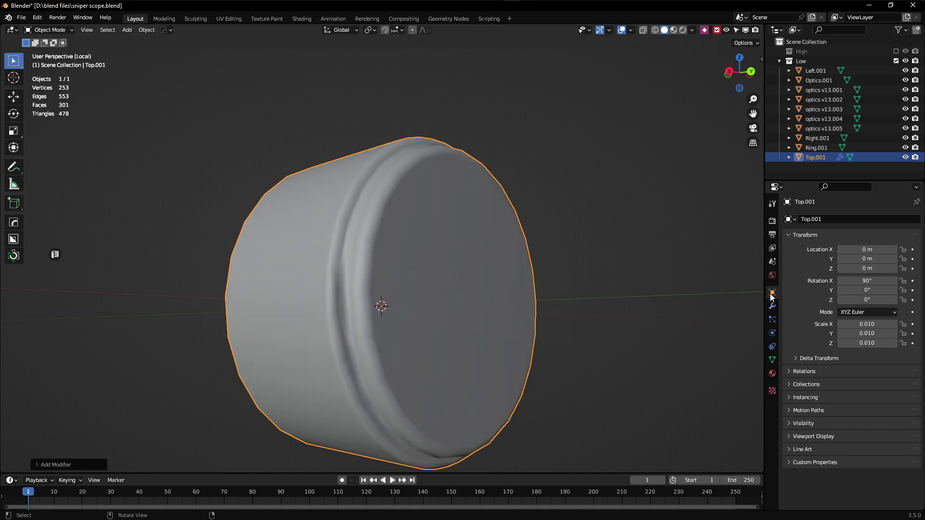
{"action": "left_click", "coordinate": [773, 306]}
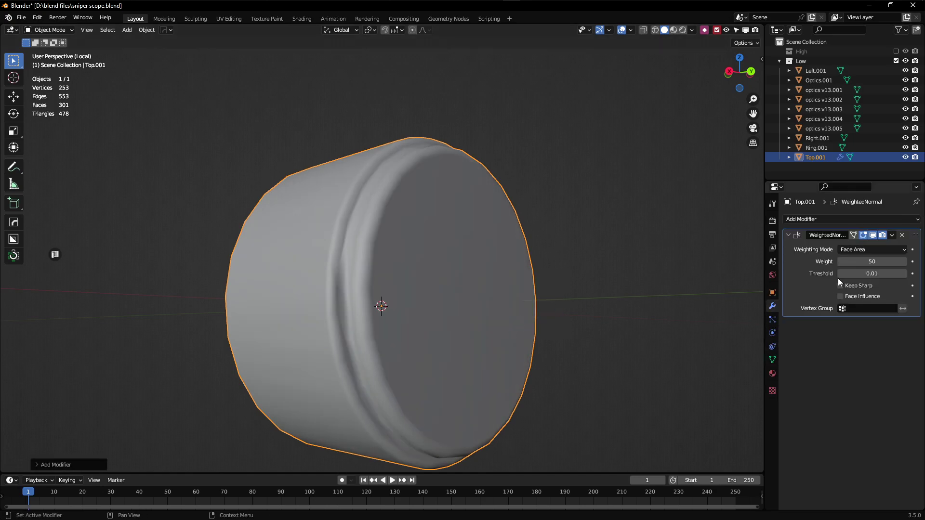
{"action": "key", "text": "ctrl+a"}
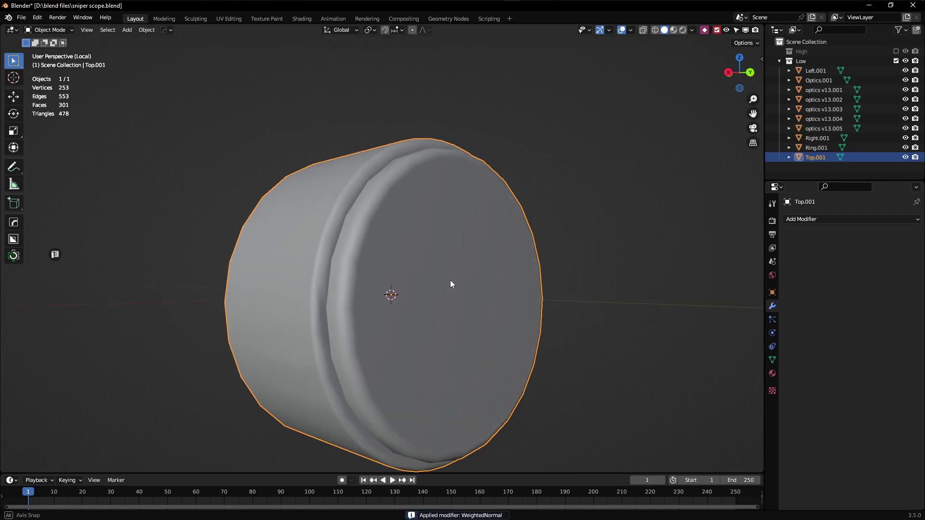
Inspect the cap's cleaned-up shading in Edit Mode, then return to Object Mode.
{"action": "key", "text": "Tab"}
{"action": "middle_click_drag", "start_coordinate": [450, 279], "coordinate": [453, 340]}
{"action": "scroll", "coordinate": [453, 341], "scroll_direction": "up", "scroll_amount": 2}
{"action": "scroll", "coordinate": [448, 308], "scroll_direction": "up", "scroll_amount": 2}
{"action": "scroll", "coordinate": [446, 289], "scroll_direction": "down", "scroll_amount": 2}
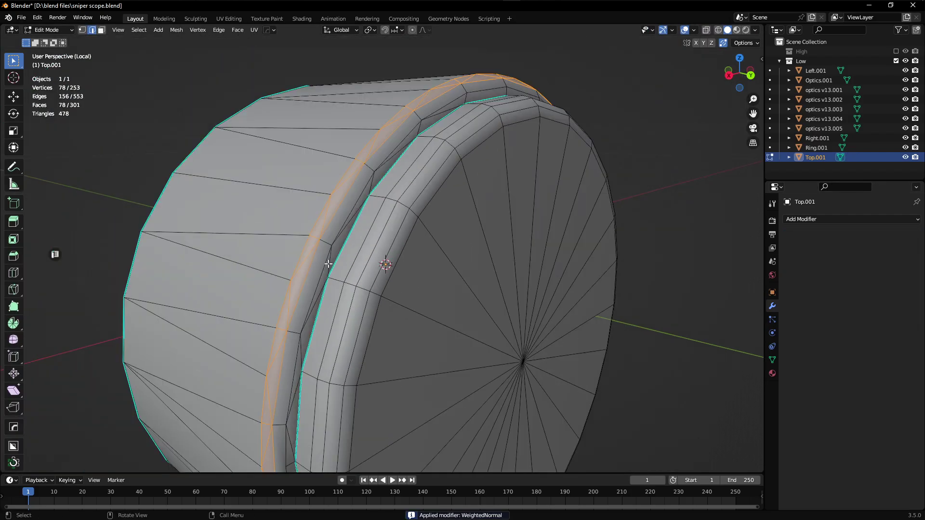
{"action": "scroll", "coordinate": [443, 271], "scroll_direction": "down", "scroll_amount": 1}
{"action": "mouse_move", "coordinate": [443, 271]}
{"action": "middle_mouse_down"}
{"action": "mouse_move", "coordinate": [396, 283]}
{"action": "mouse_move", "coordinate": [457, 175]}
{"action": "mouse_move", "coordinate": [498, 293]}
{"action": "middle_mouse_up"}
{"action": "key", "text": "Tab"}
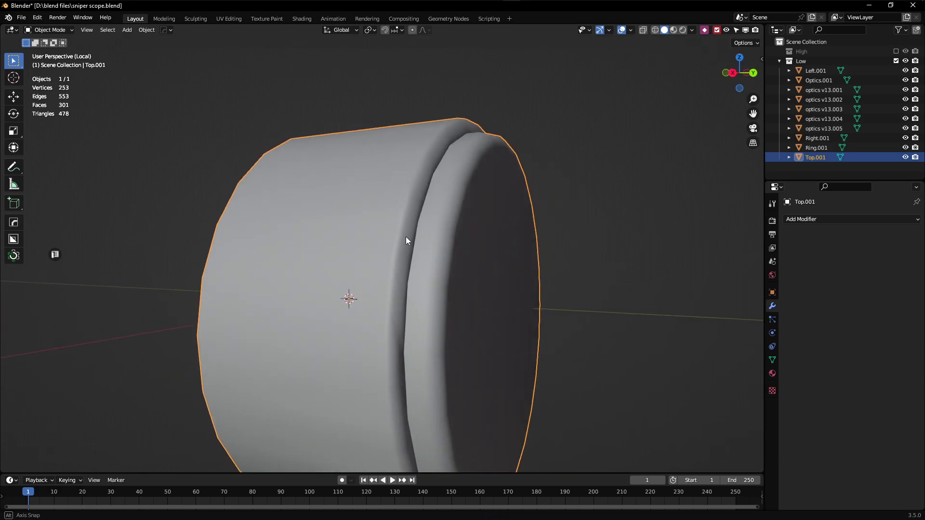